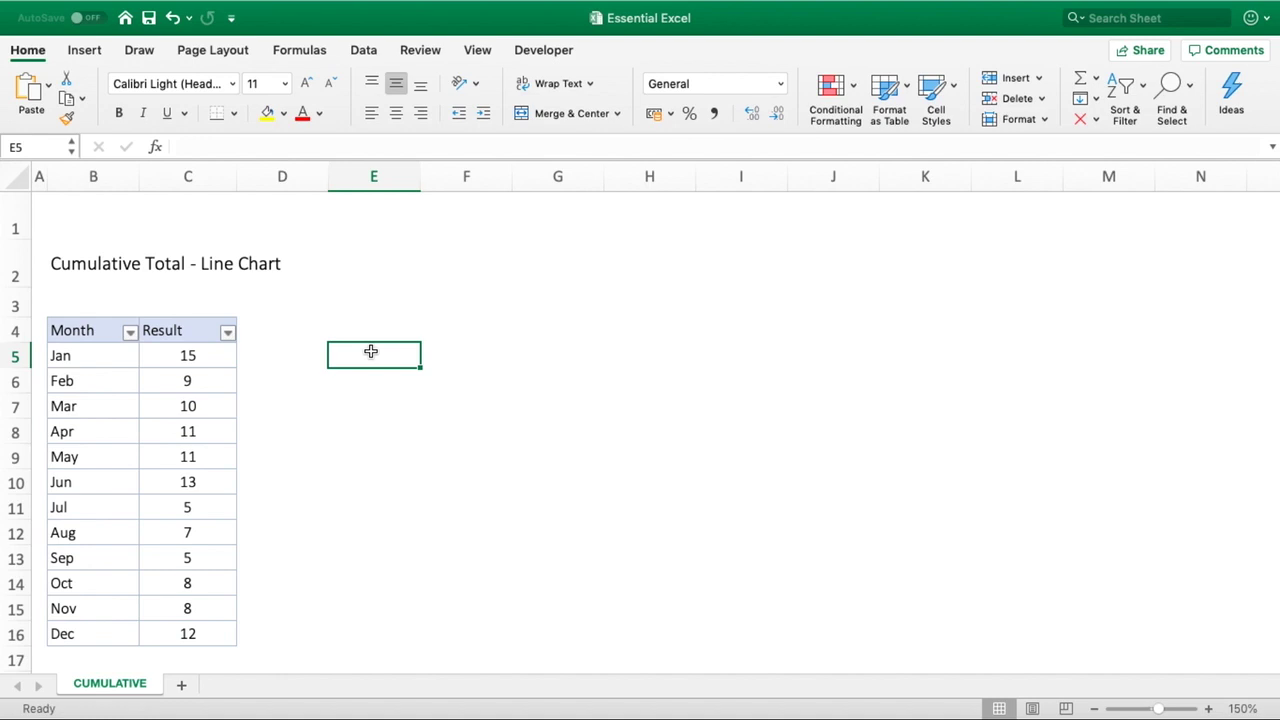
# - Insert a basic 2-D line chart of the Month and Result data in B4:C16
pyautogui.moveTo(77, 329); pyautogui.dragTo(190, 633)
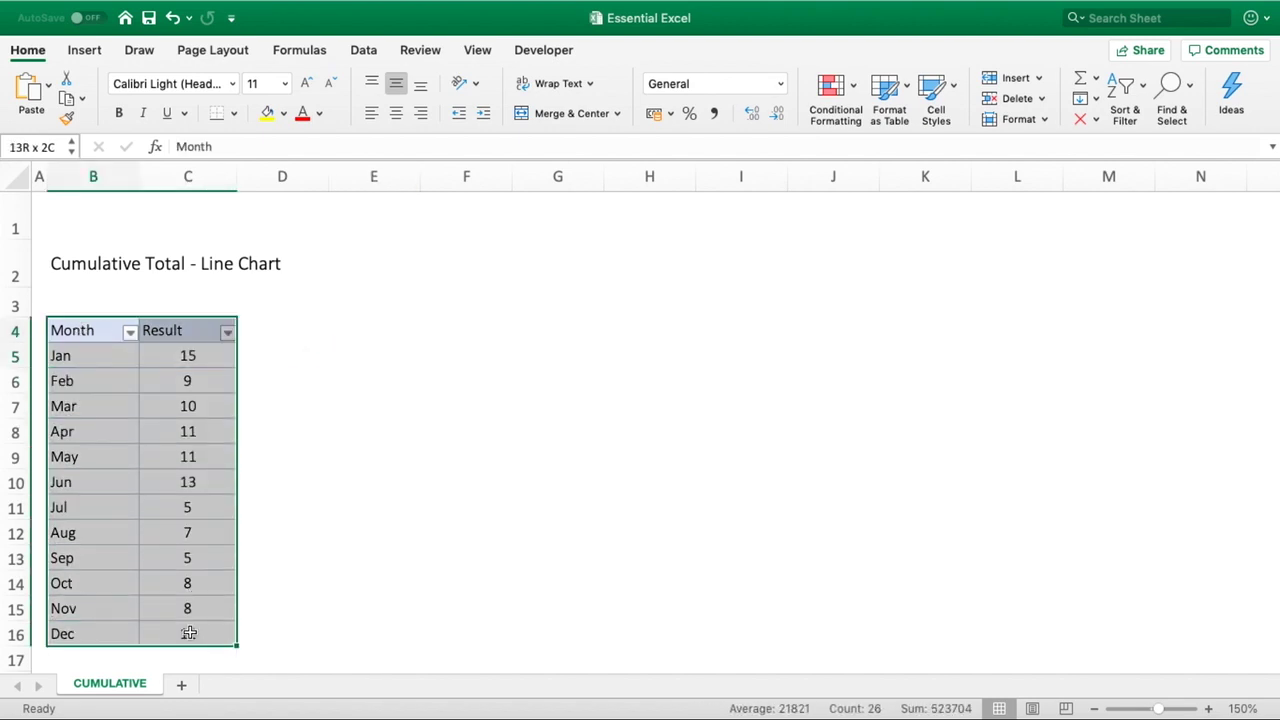
pyautogui.click(86, 55)
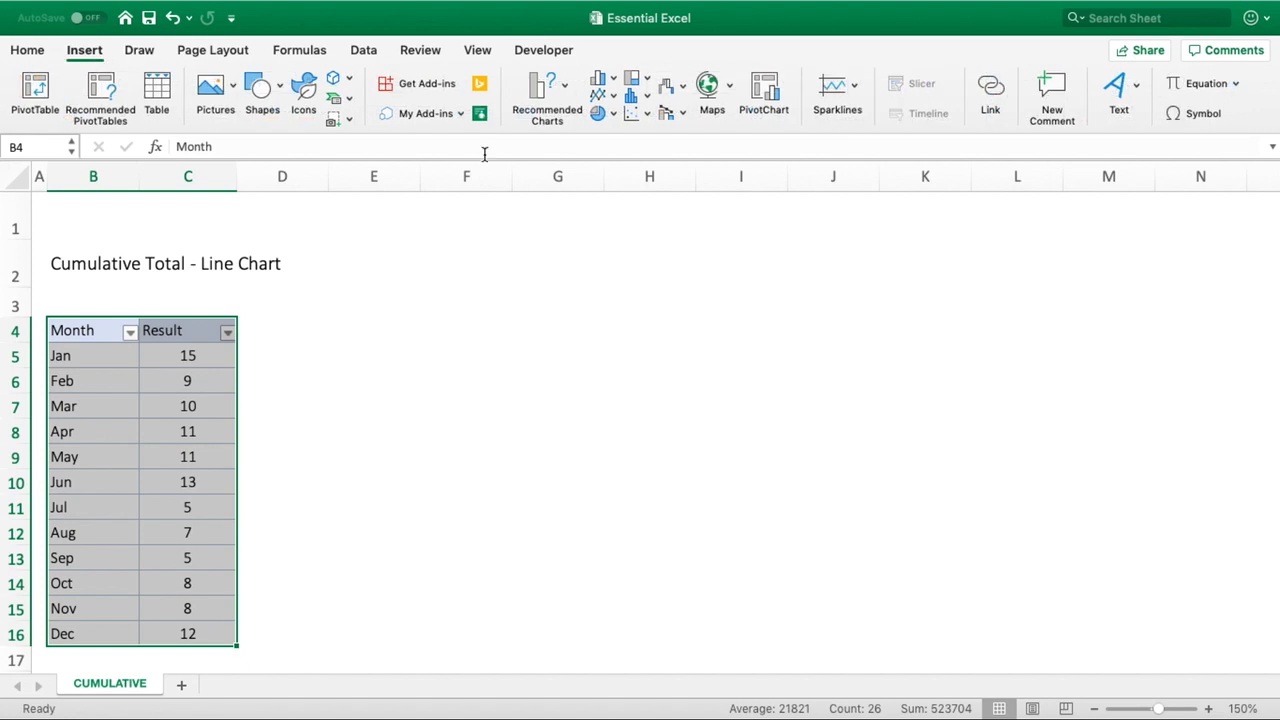
pyautogui.click(617, 97)
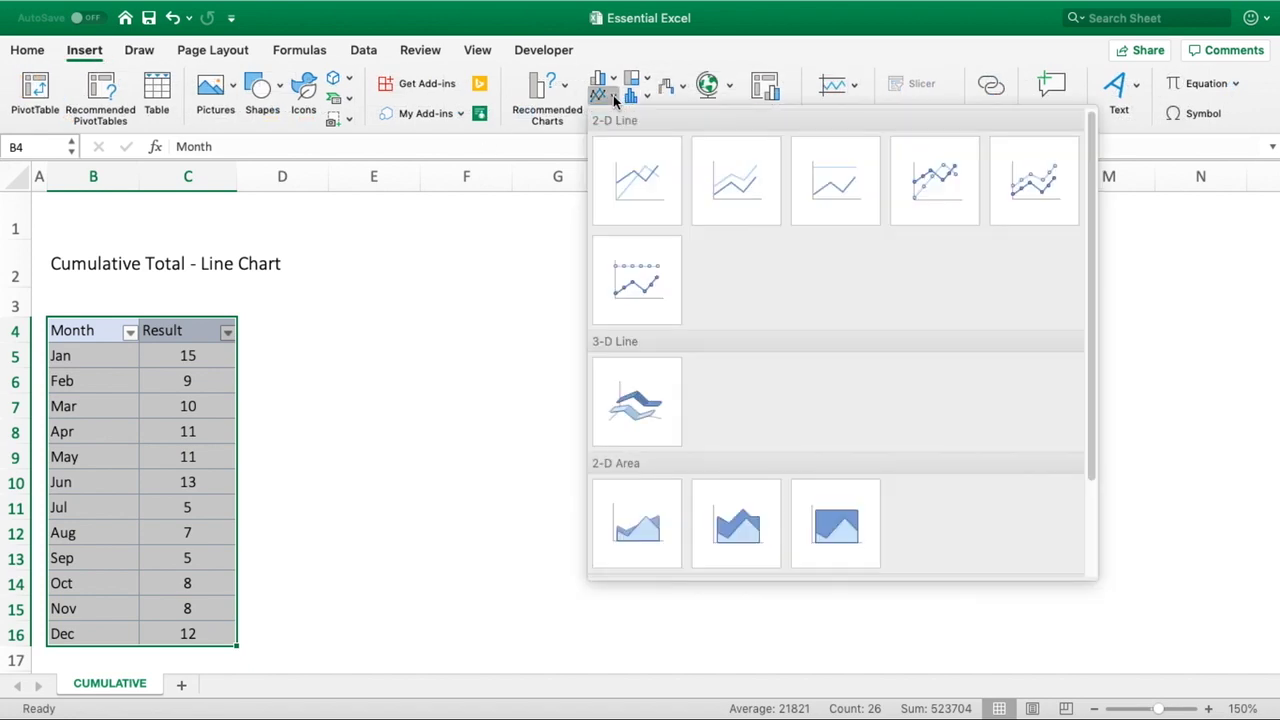
pyautogui.click(640, 207)
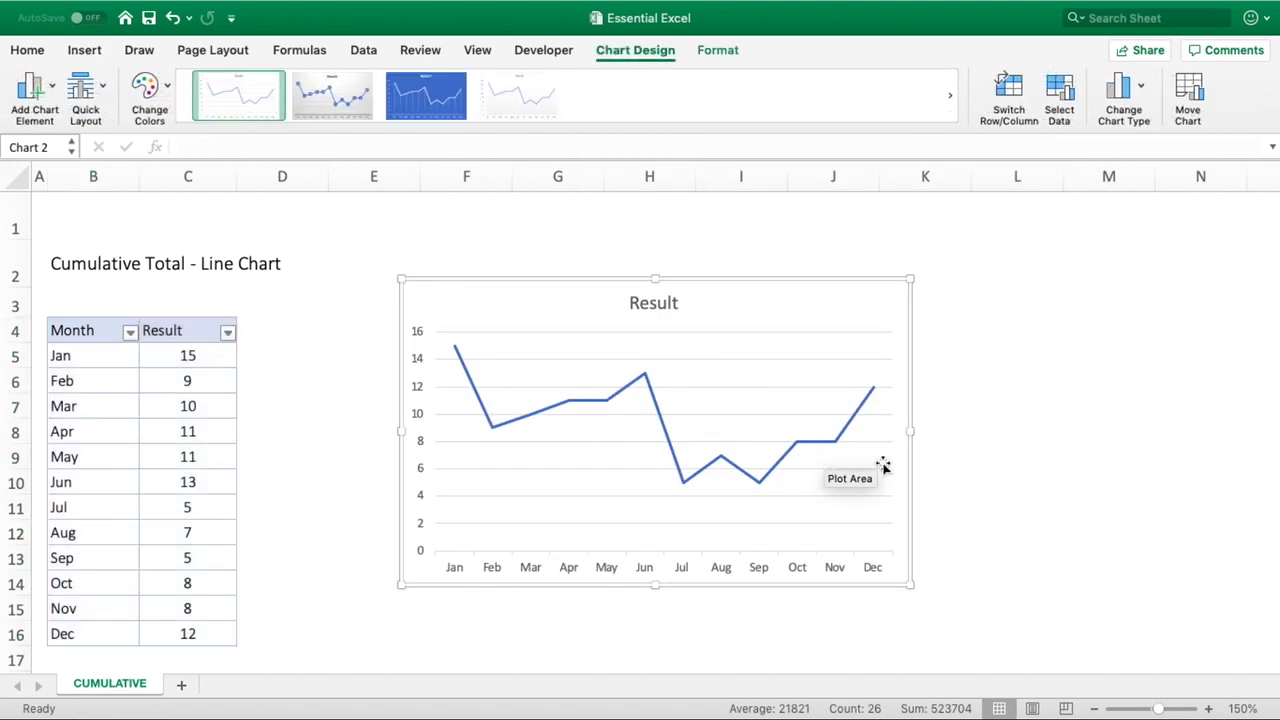
pyautogui.click(966, 471)
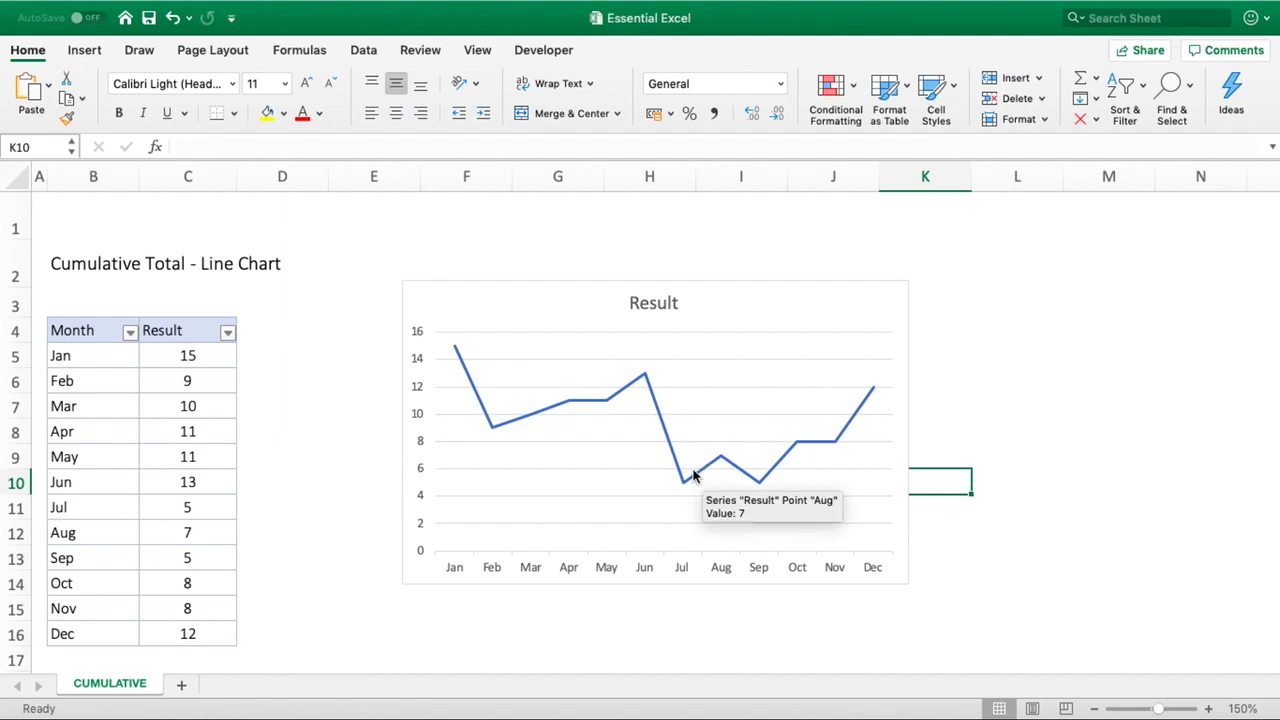
pyautogui.click(259, 358)
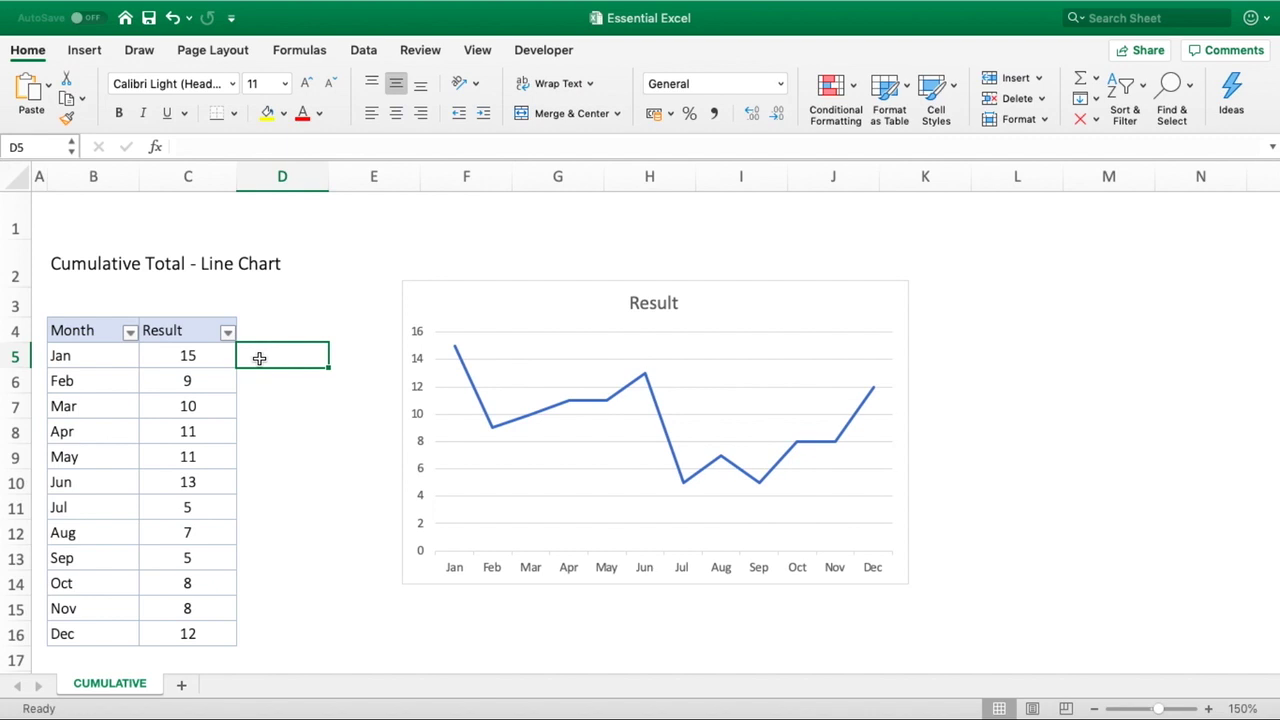
# - Enter the heading 'Cumulative' in cell D4
pyautogui.click(270, 332)
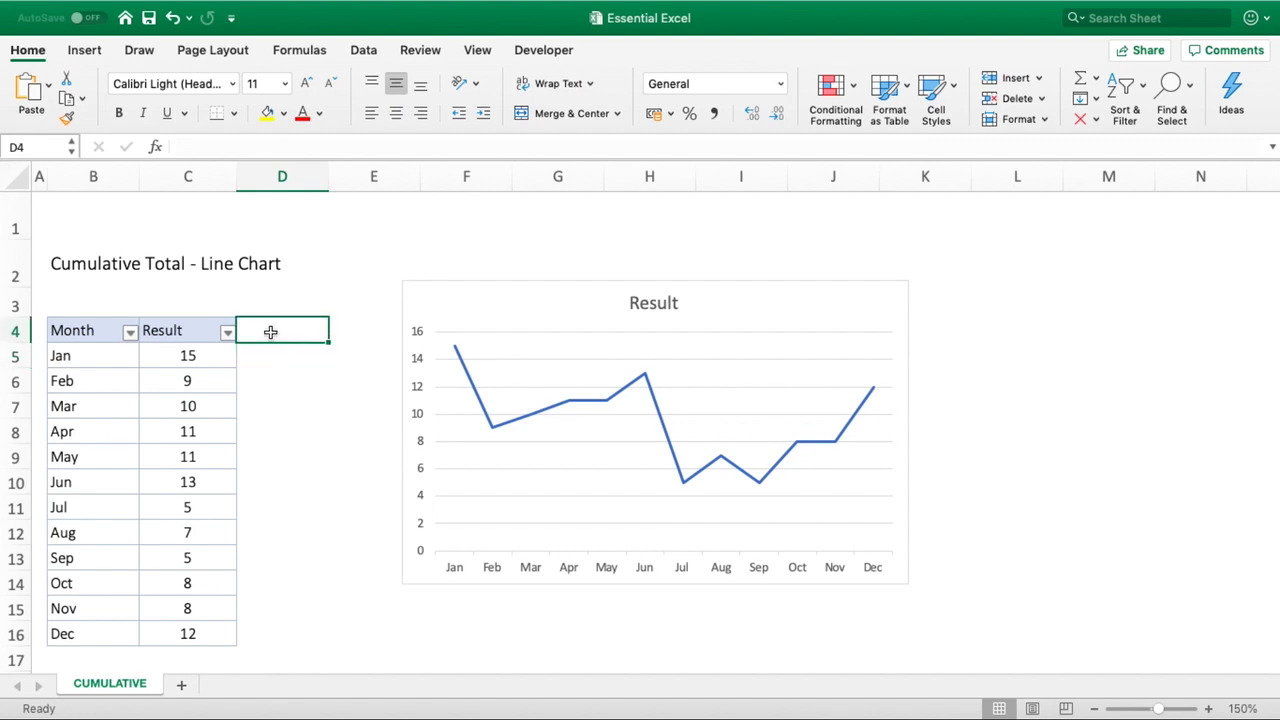
pyautogui.write('Cumulative')
pyautogui.press('Return')
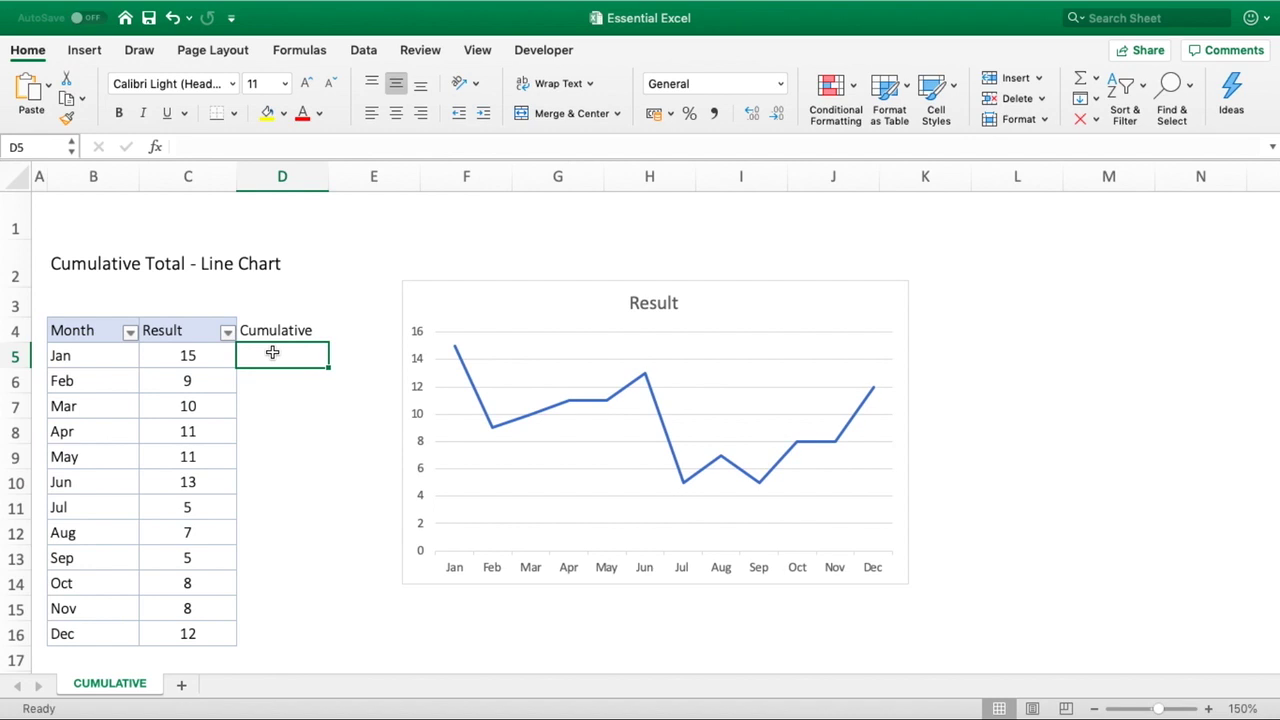
# - Enter =SUM($C$5:C5) in D5 so Jan's running total shows 15
pyautogui.write('=S')
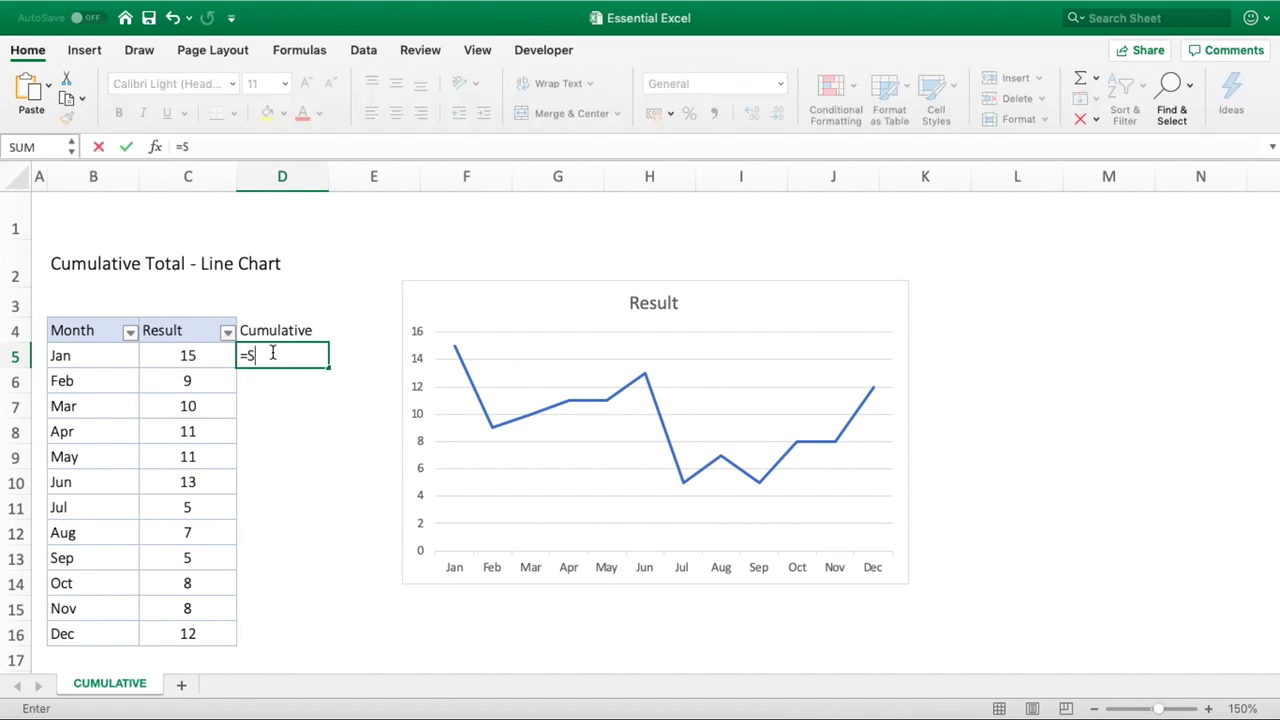
pyautogui.write('UM(')
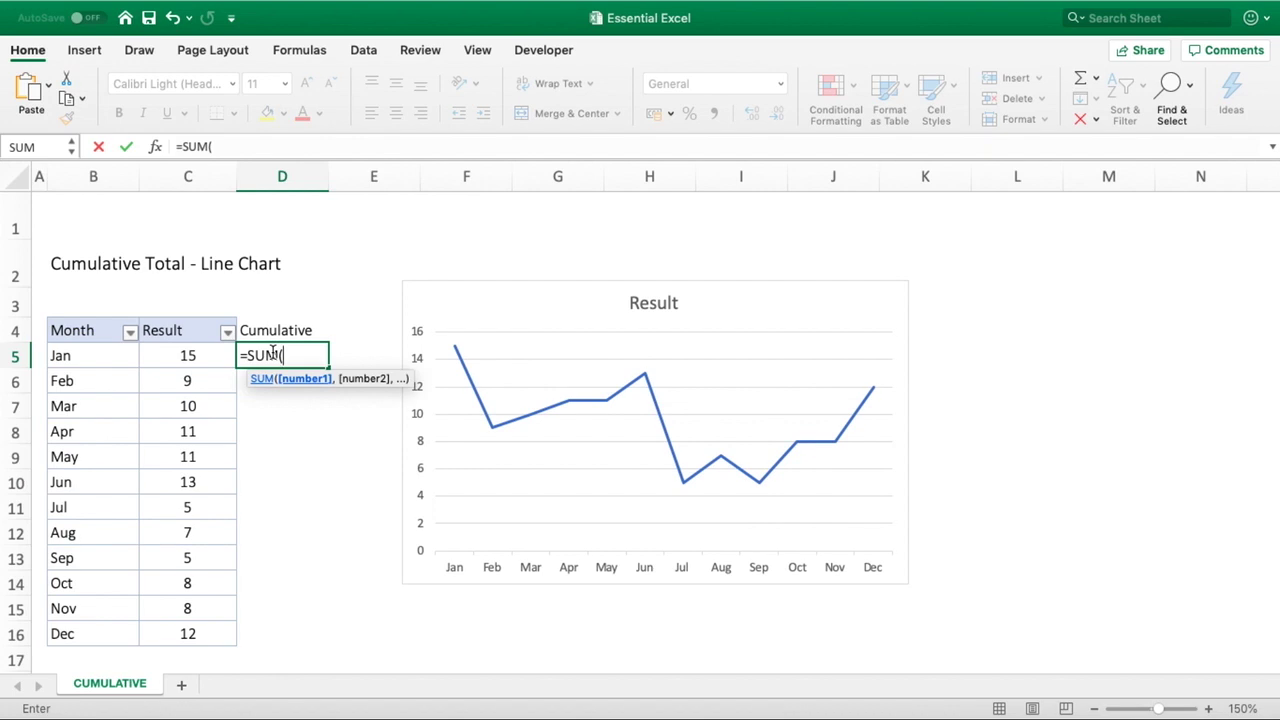
pyautogui.click(217, 359)
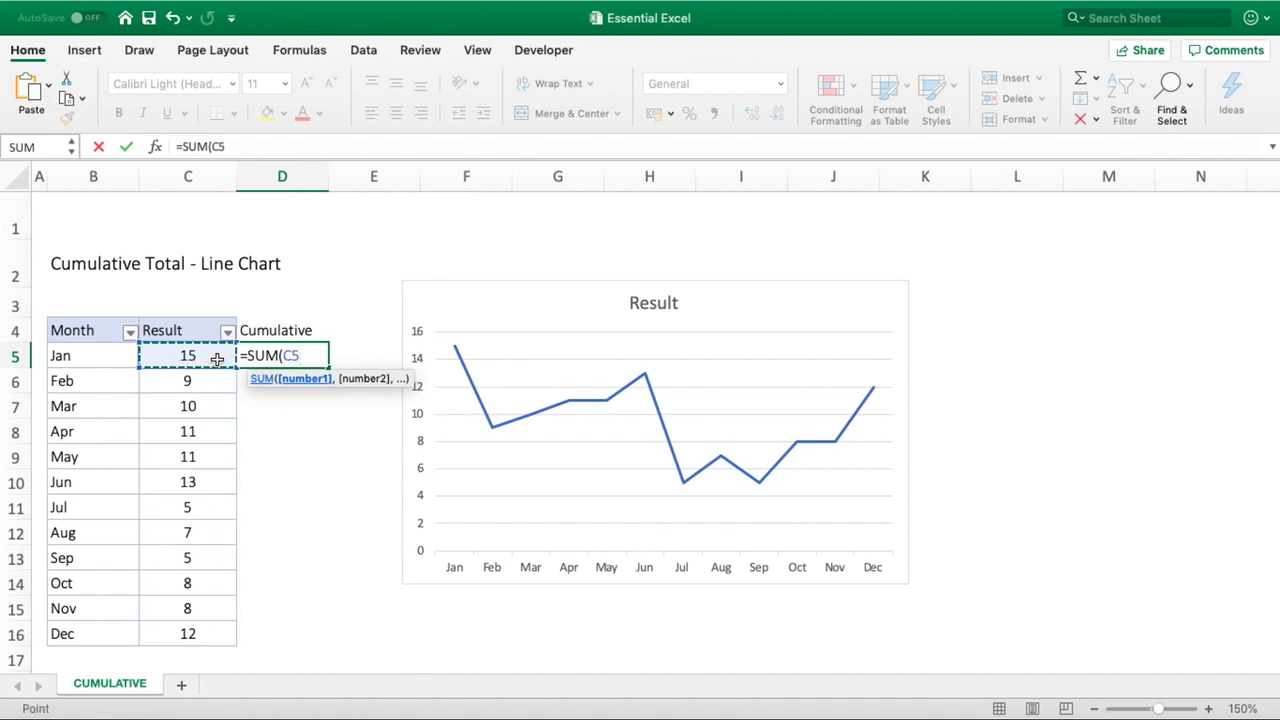
pyautogui.click(292, 356)
pyautogui.write('$')
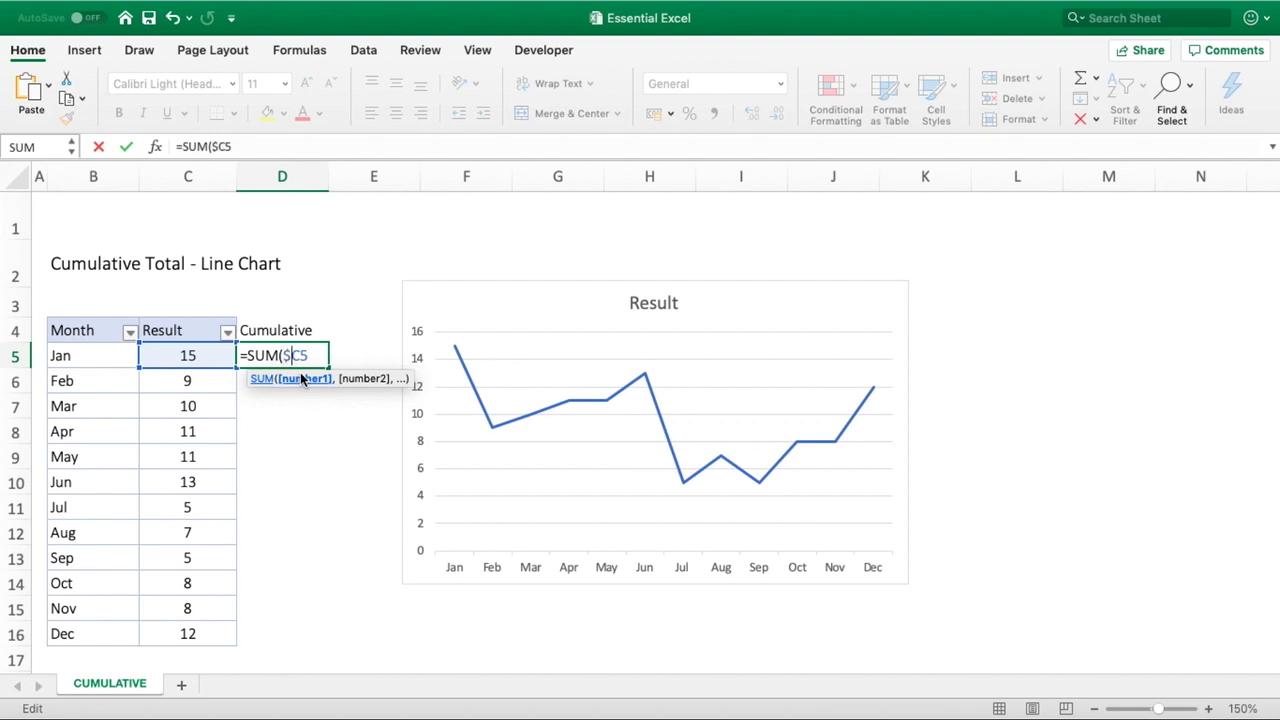
pyautogui.press('Right')
pyautogui.write('$5:')
pyautogui.write('C5)')
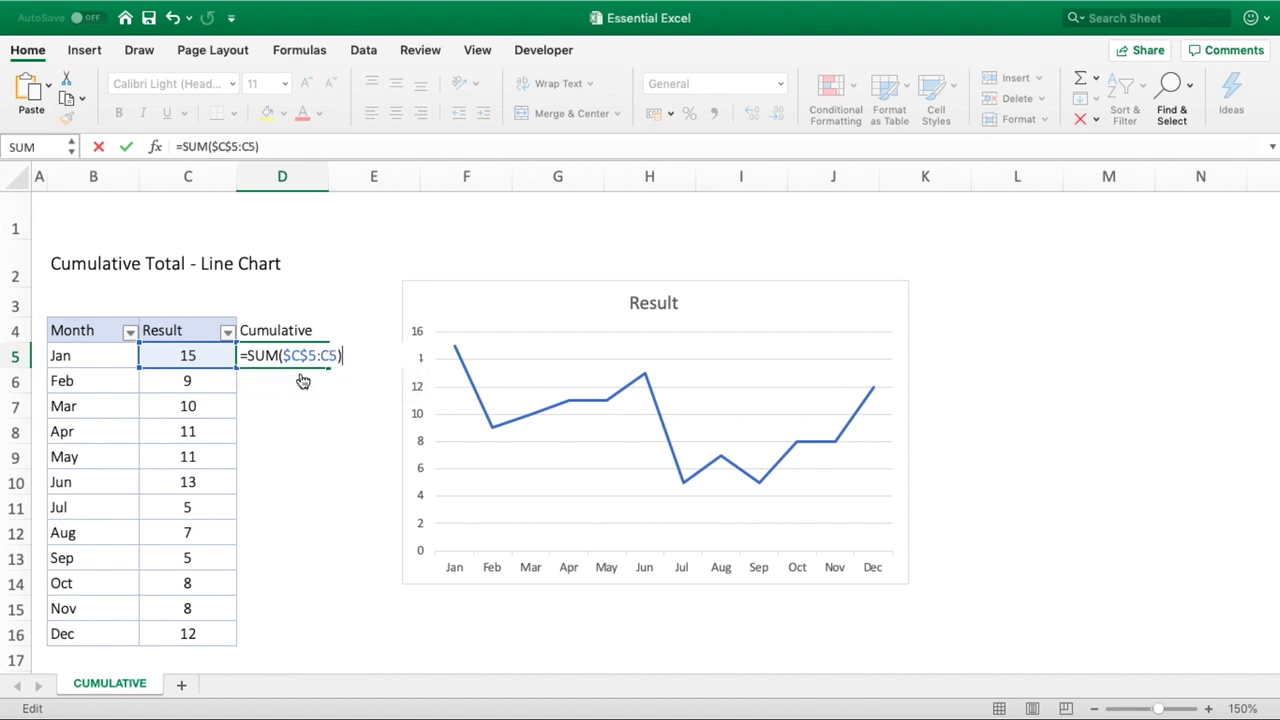
pyautogui.press('Return')
pyautogui.click(285, 352)
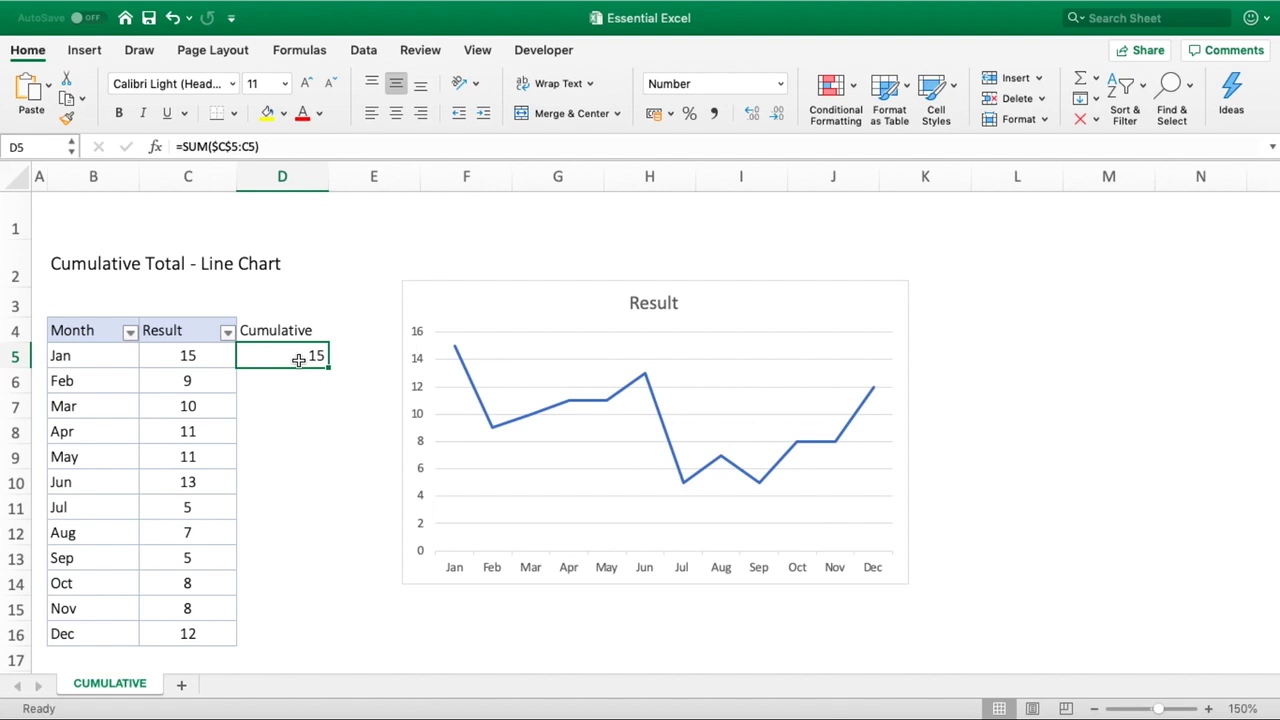
# - Fill the D5 running-total formula down to D16, confirming Feb totals 24
pyautogui.click(200, 357)
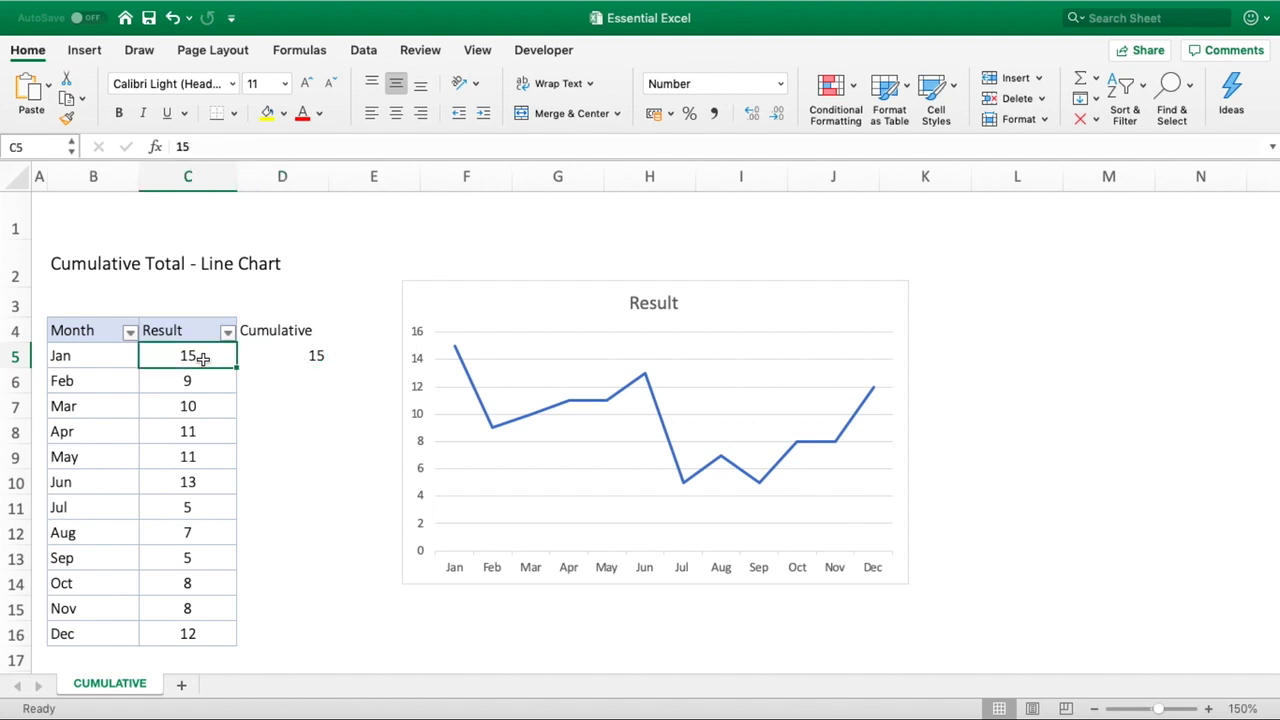
pyautogui.click(261, 358)
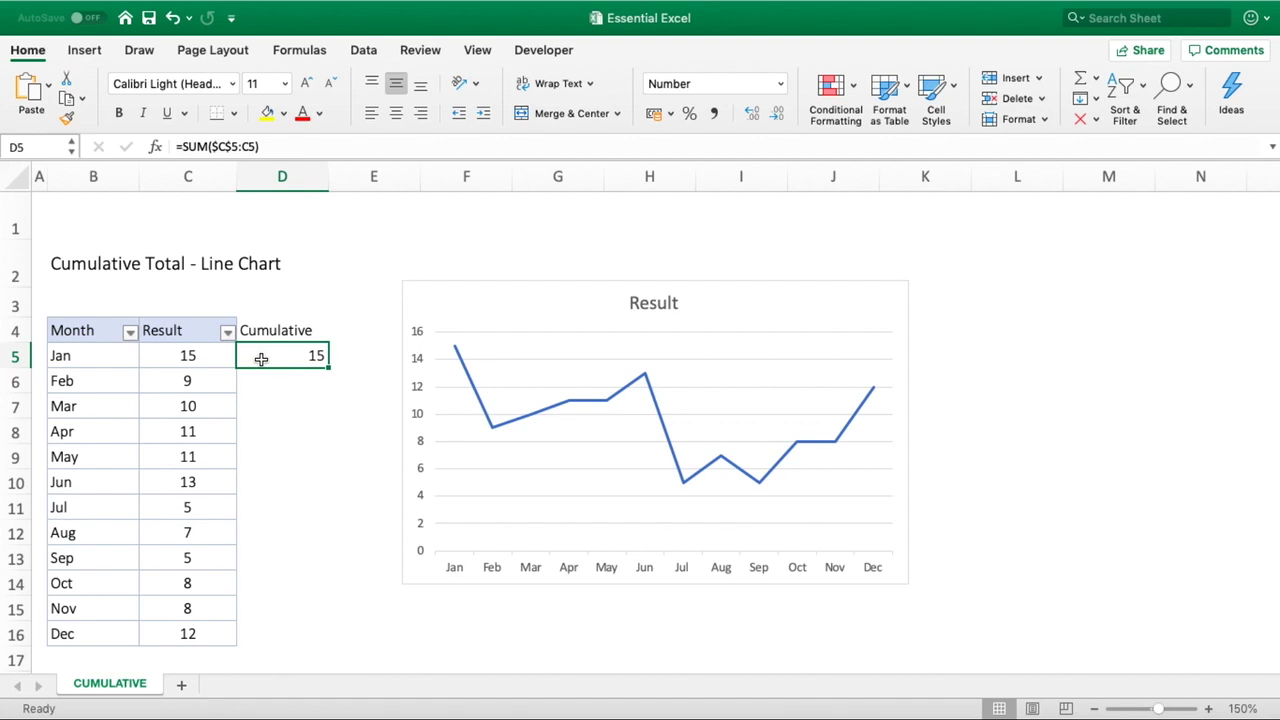
pyautogui.moveTo(330, 367); pyautogui.dragTo(332, 388)
pyautogui.click(322, 384)
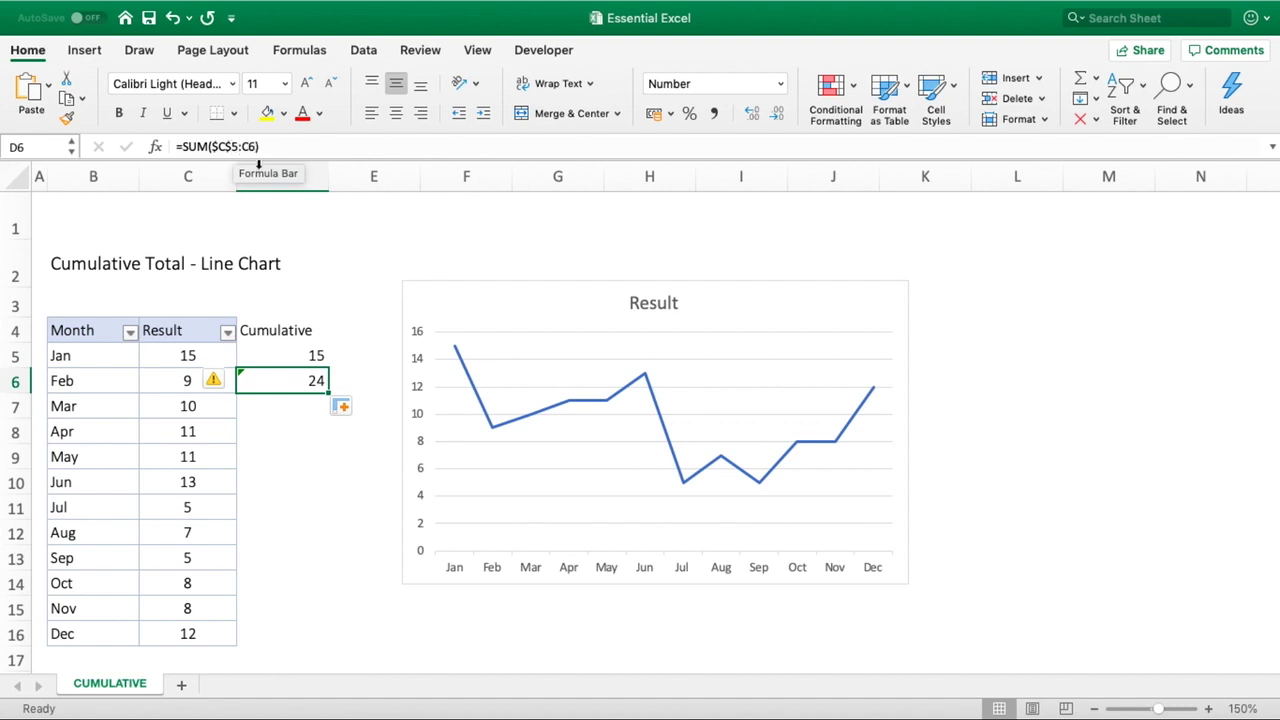
pyautogui.click(196, 358)
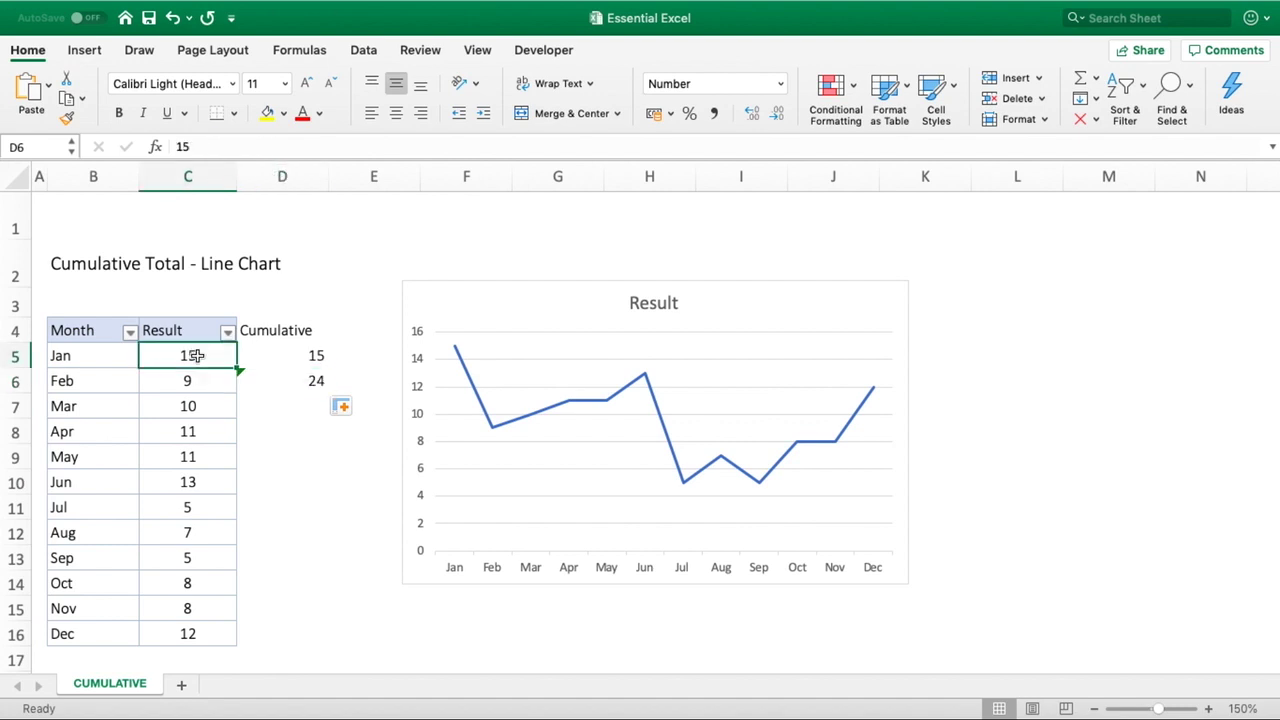
pyautogui.moveTo(196, 358); pyautogui.dragTo(198, 376)
pyautogui.click(278, 381)
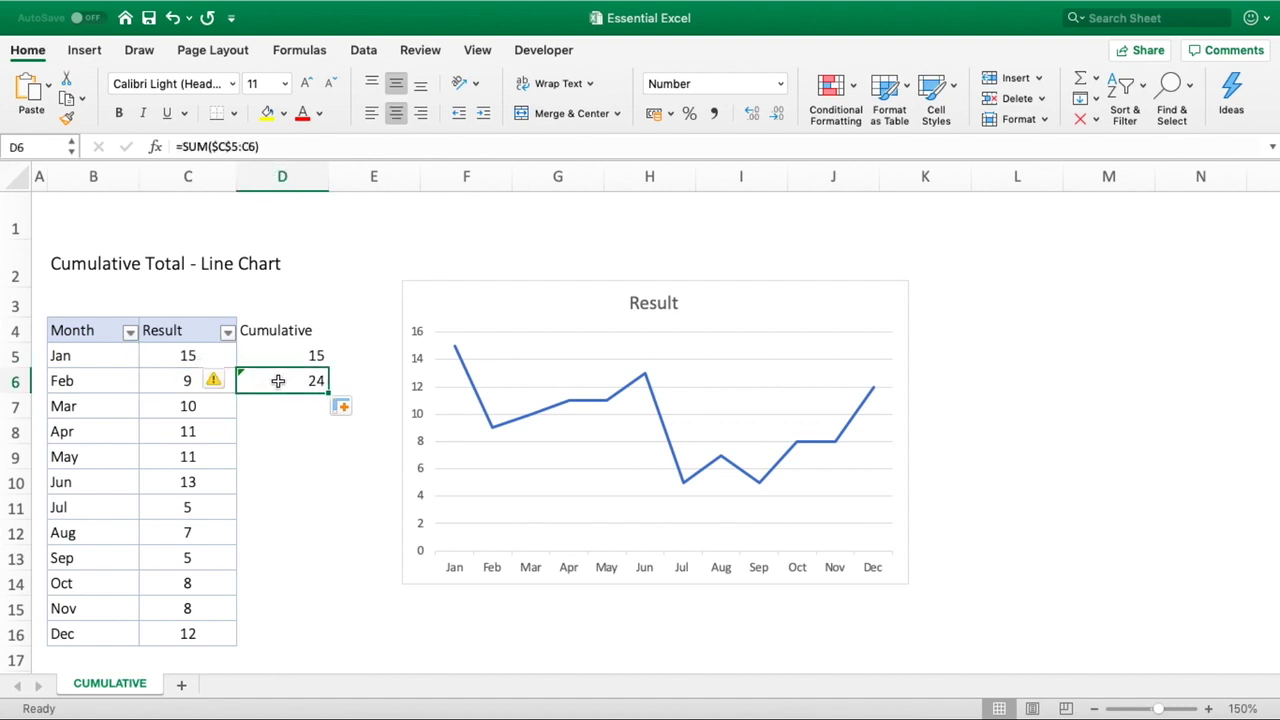
pyautogui.moveTo(328, 393); pyautogui.dragTo(328, 412)
pyautogui.click(314, 407)
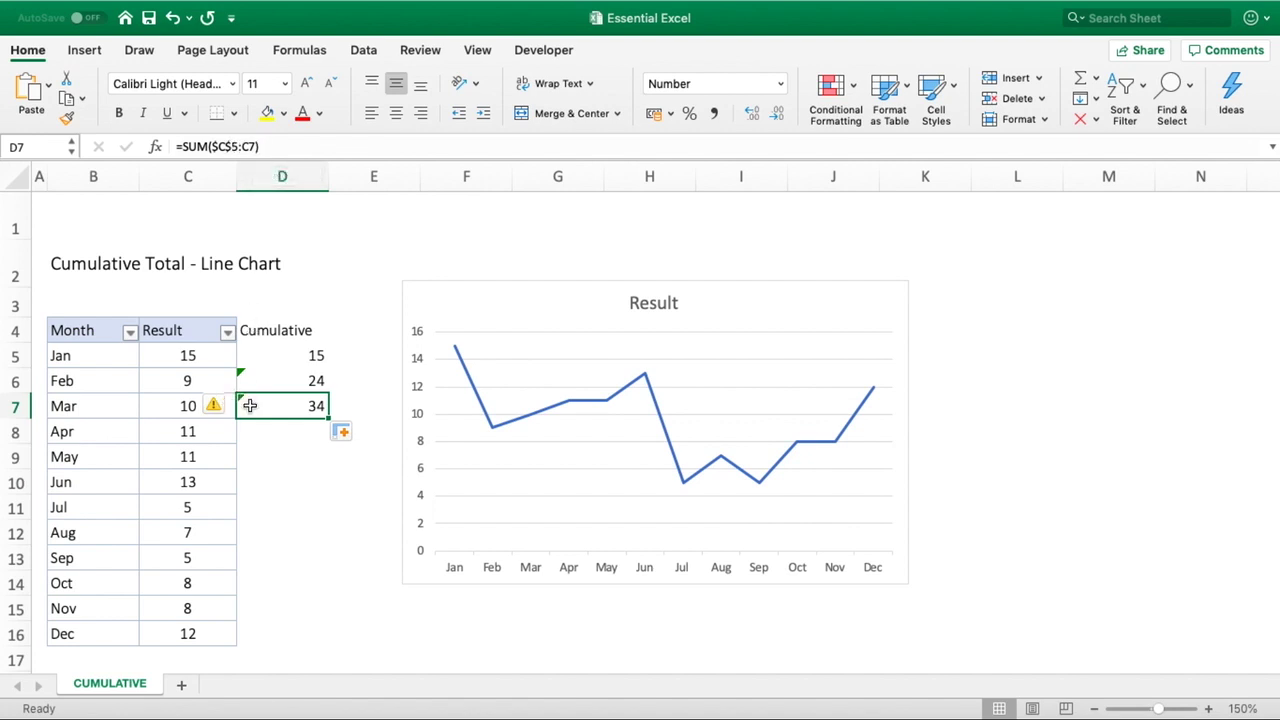
pyautogui.moveTo(330, 417); pyautogui.dragTo(319, 643)
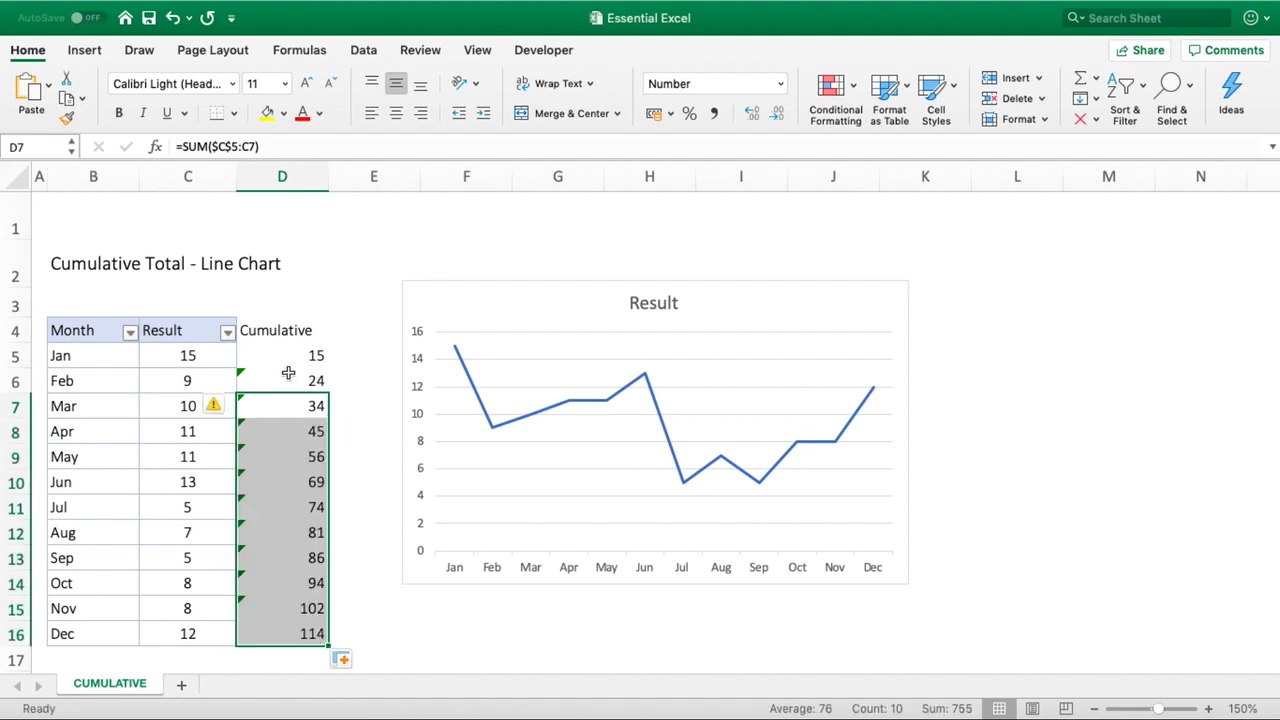
# - Dismiss the inconsistent-formula warnings on D6:D15 with Ignore Error
pyautogui.moveTo(255, 606); pyautogui.dragTo(262, 384)
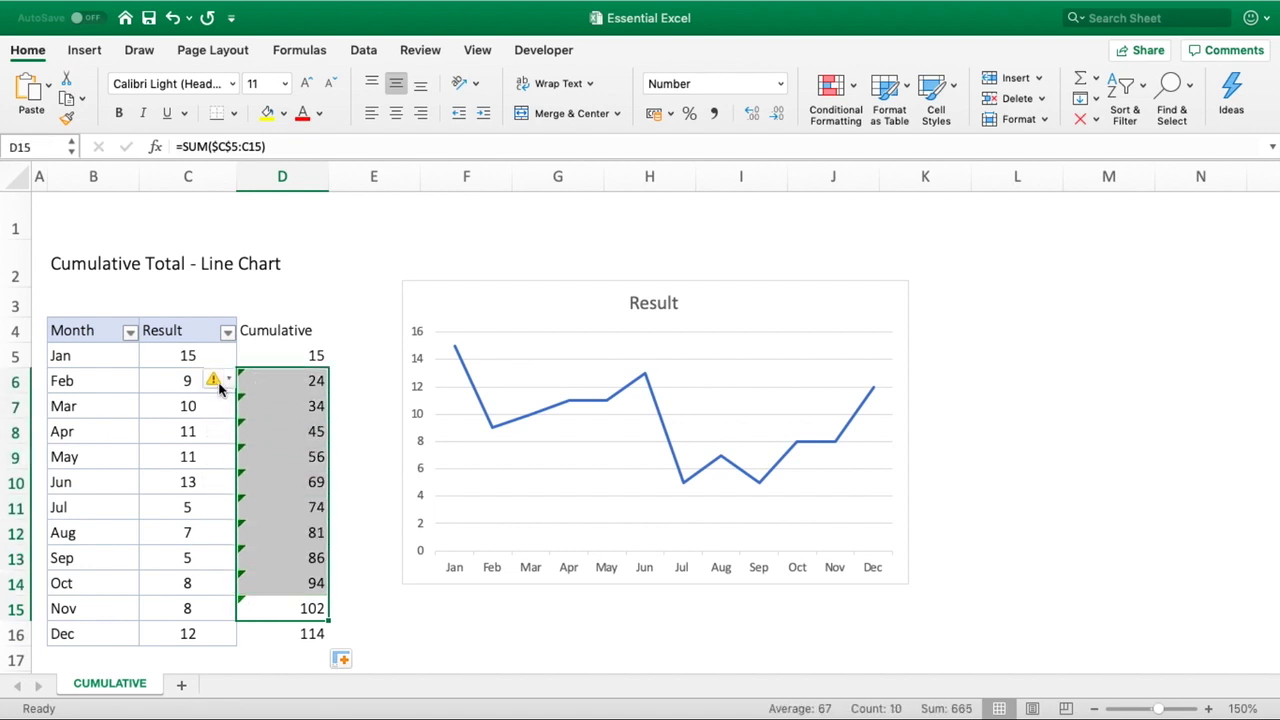
pyautogui.click(216, 380)
pyautogui.click(257, 472)
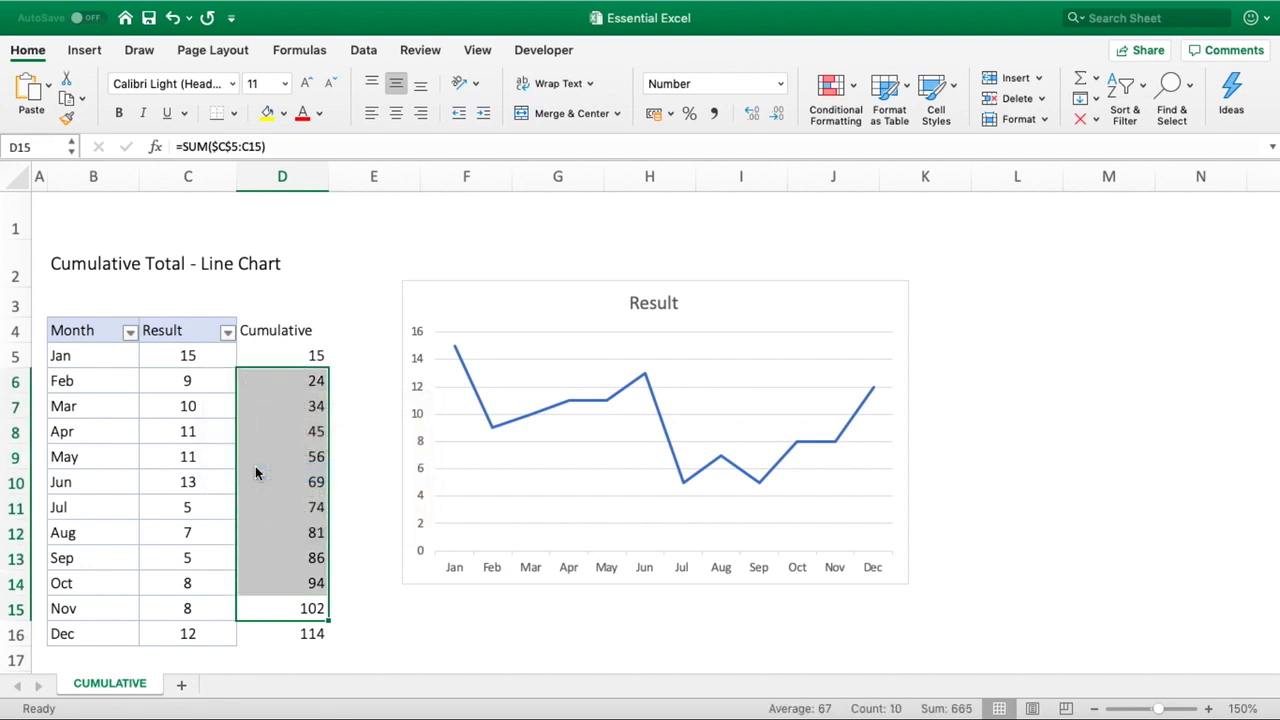
pyautogui.click(416, 626)
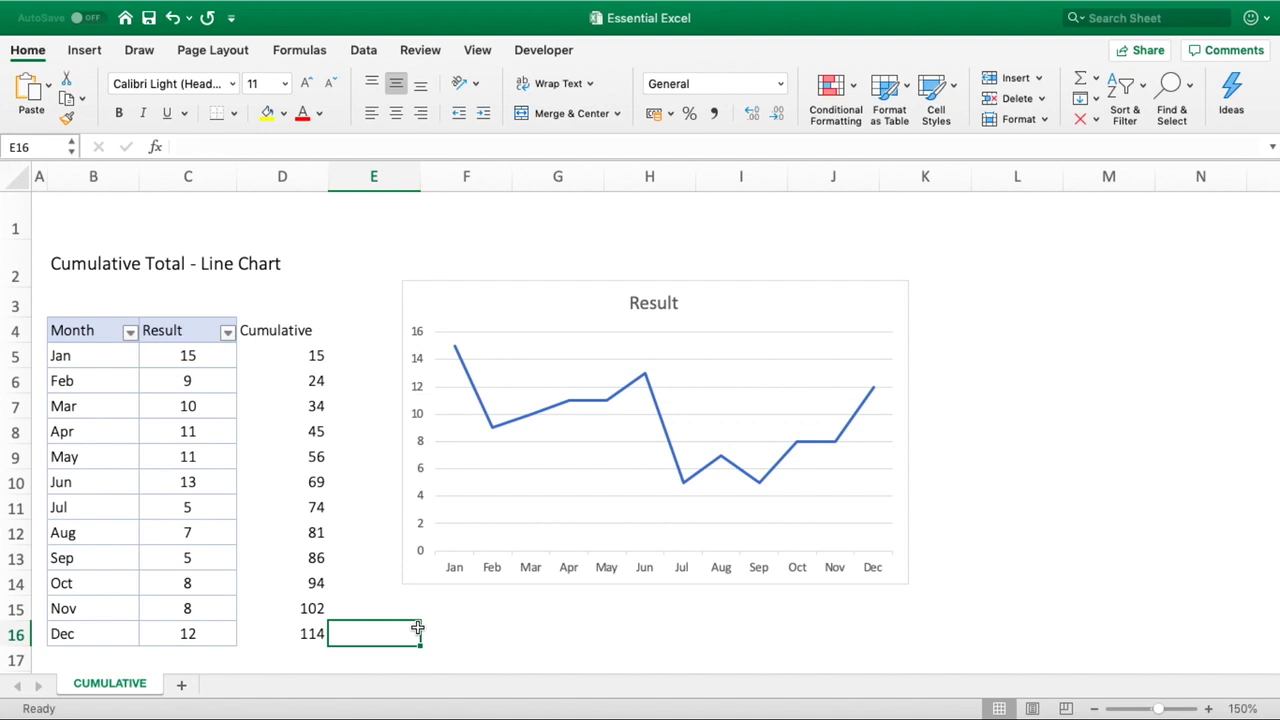
# - Extend the chart's source range to C4:D16 so the Cumulative series is plotted
pyautogui.click(591, 587)
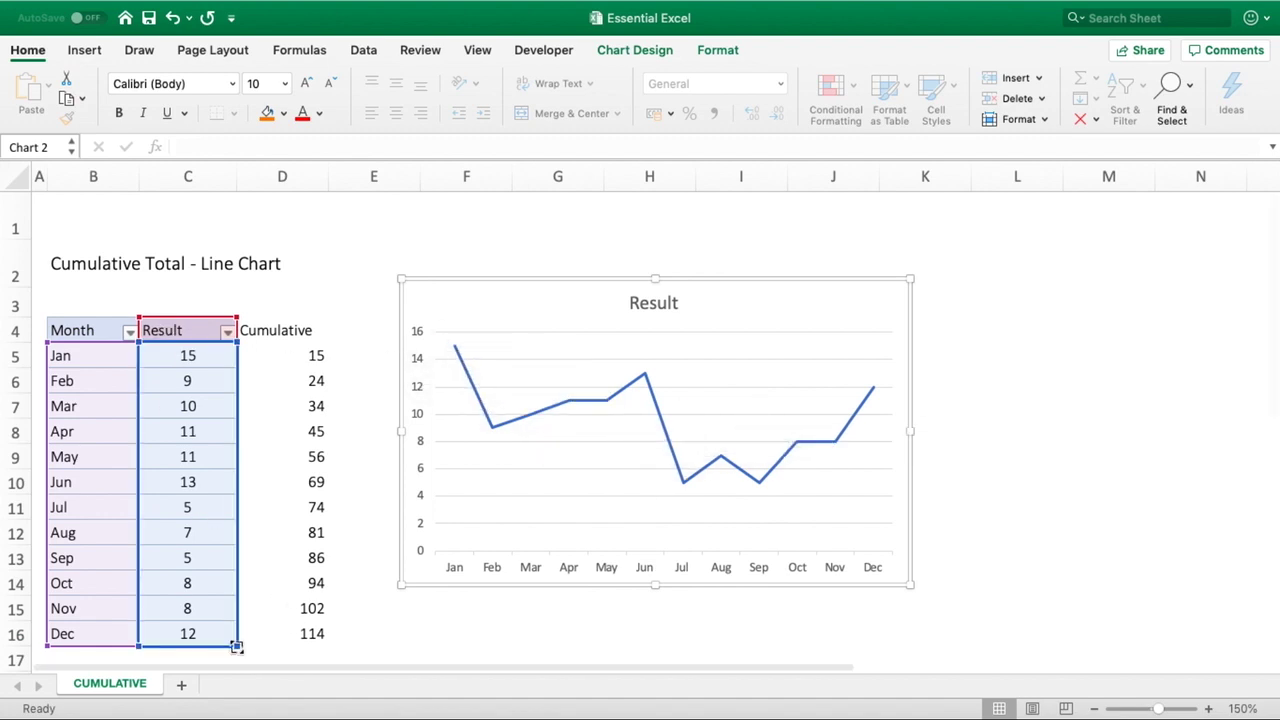
pyautogui.moveTo(236, 646); pyautogui.dragTo(320, 651)
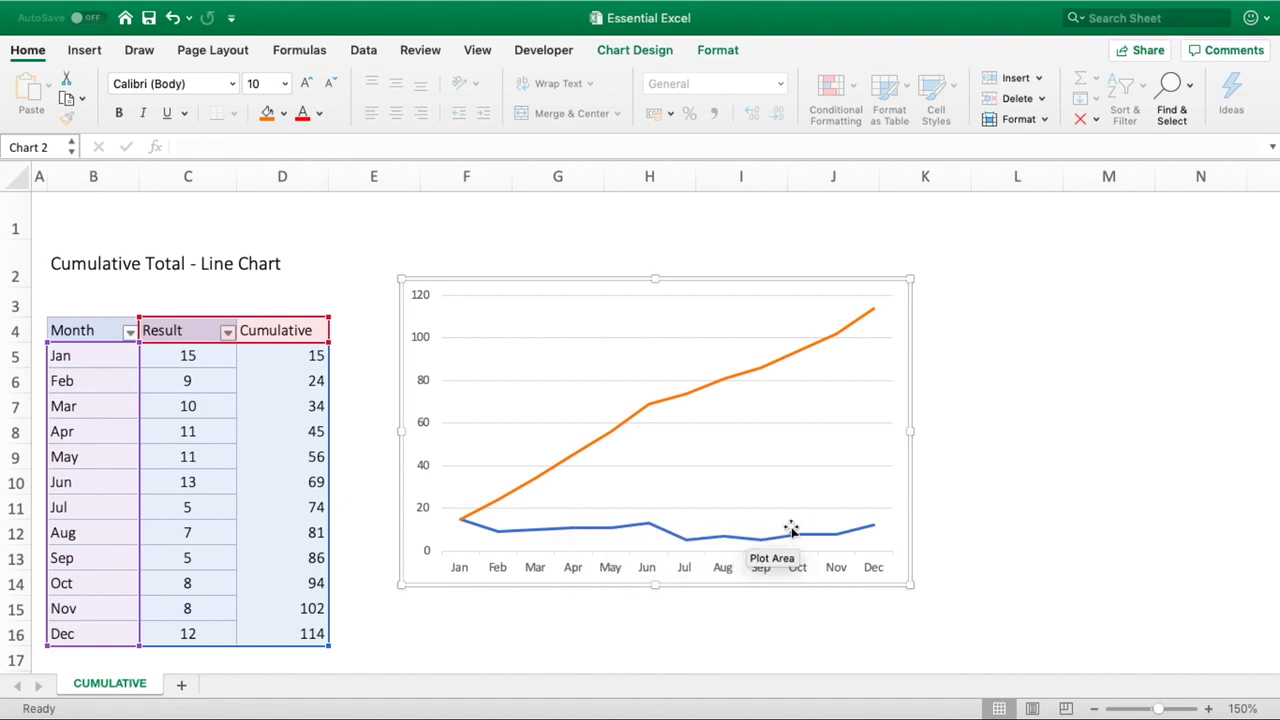
pyautogui.moveTo(461, 523)
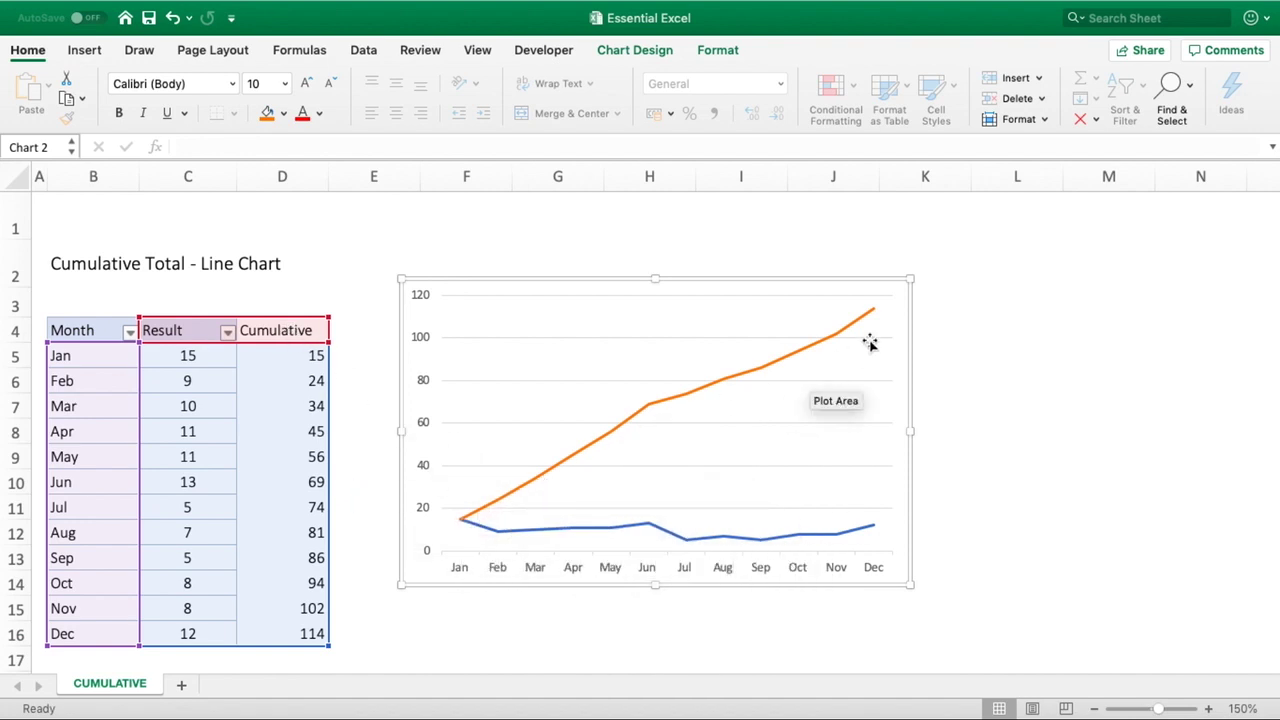
# - Delete the Result series, leaving only Cumulative, and enlarge the chart
pyautogui.click(658, 533)
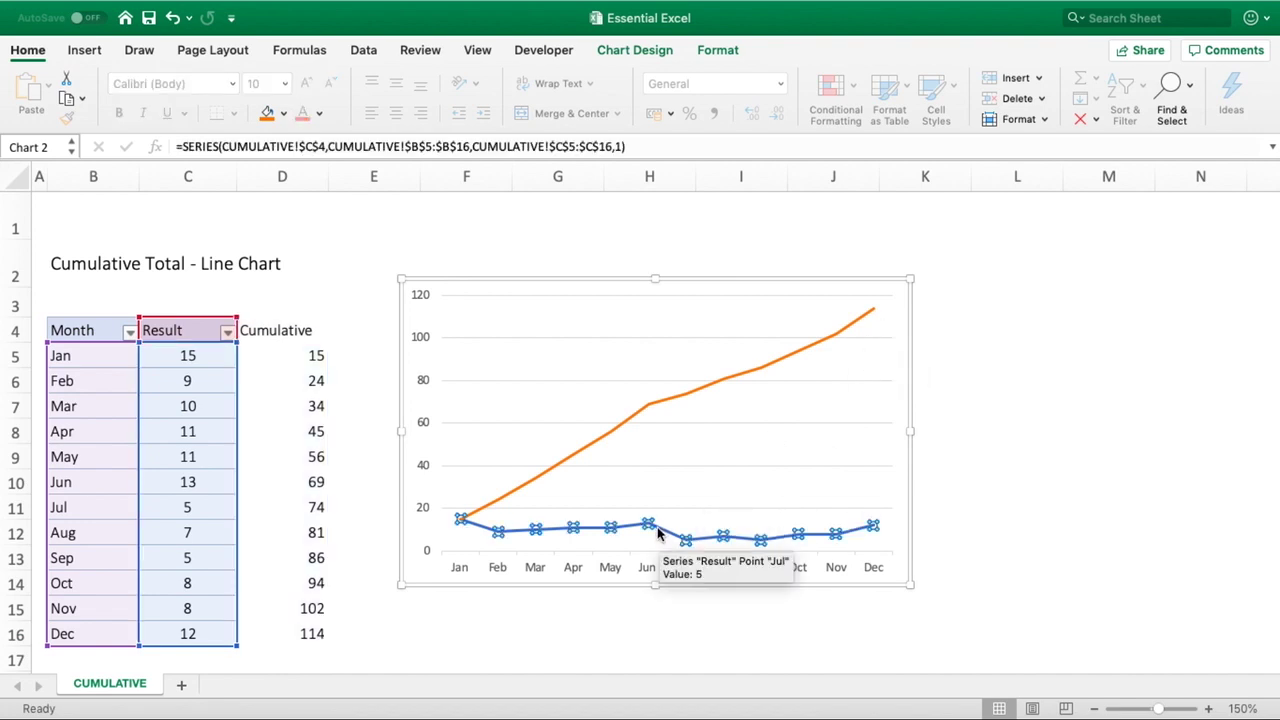
pyautogui.press('Delete')
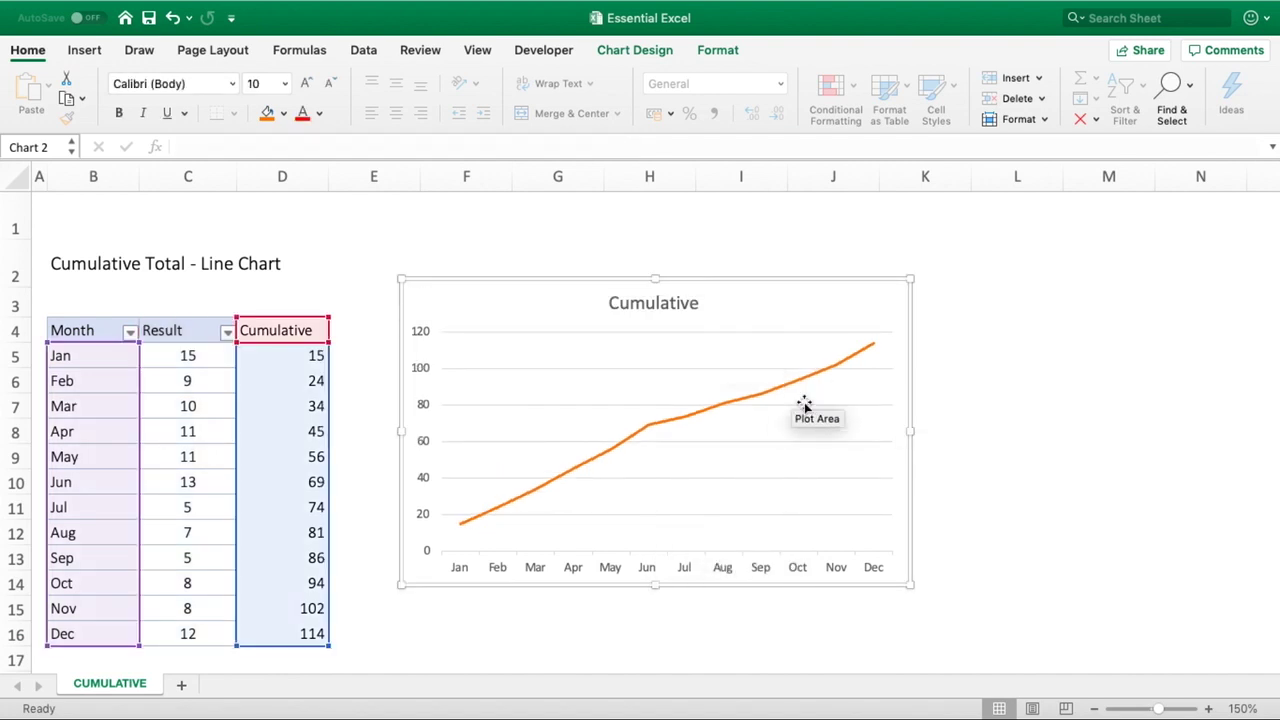
pyautogui.moveTo(910, 281); pyautogui.dragTo(955, 224)
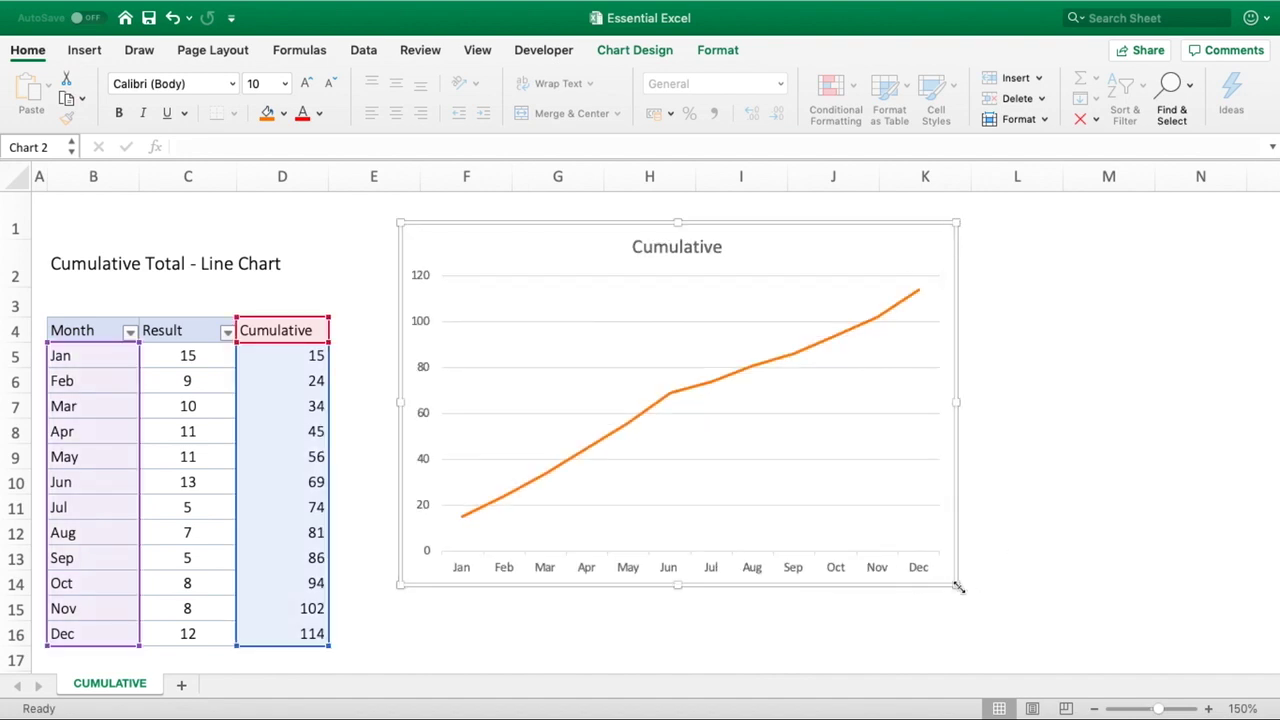
pyautogui.moveTo(958, 585); pyautogui.dragTo(995, 624)
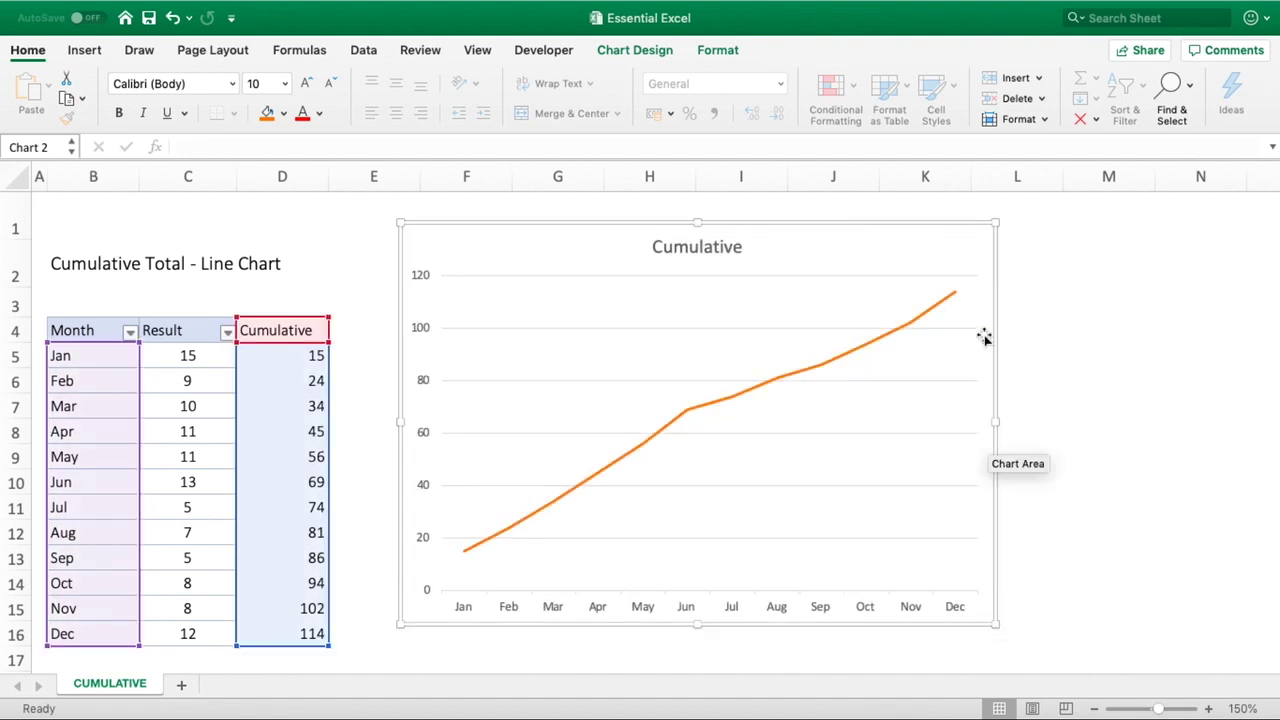
# - Add a data label reading 114 to the Dec point of the Cumulative line
pyautogui.click(956, 294)
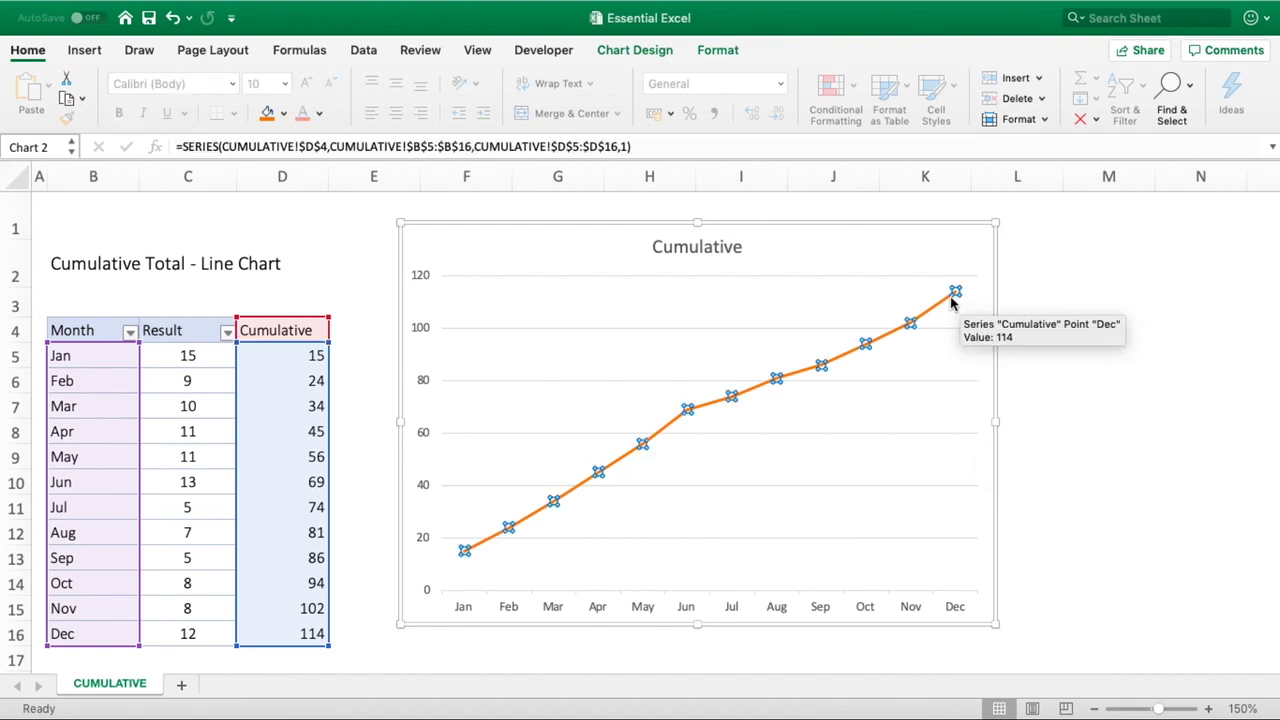
pyautogui.moveTo(953, 290)
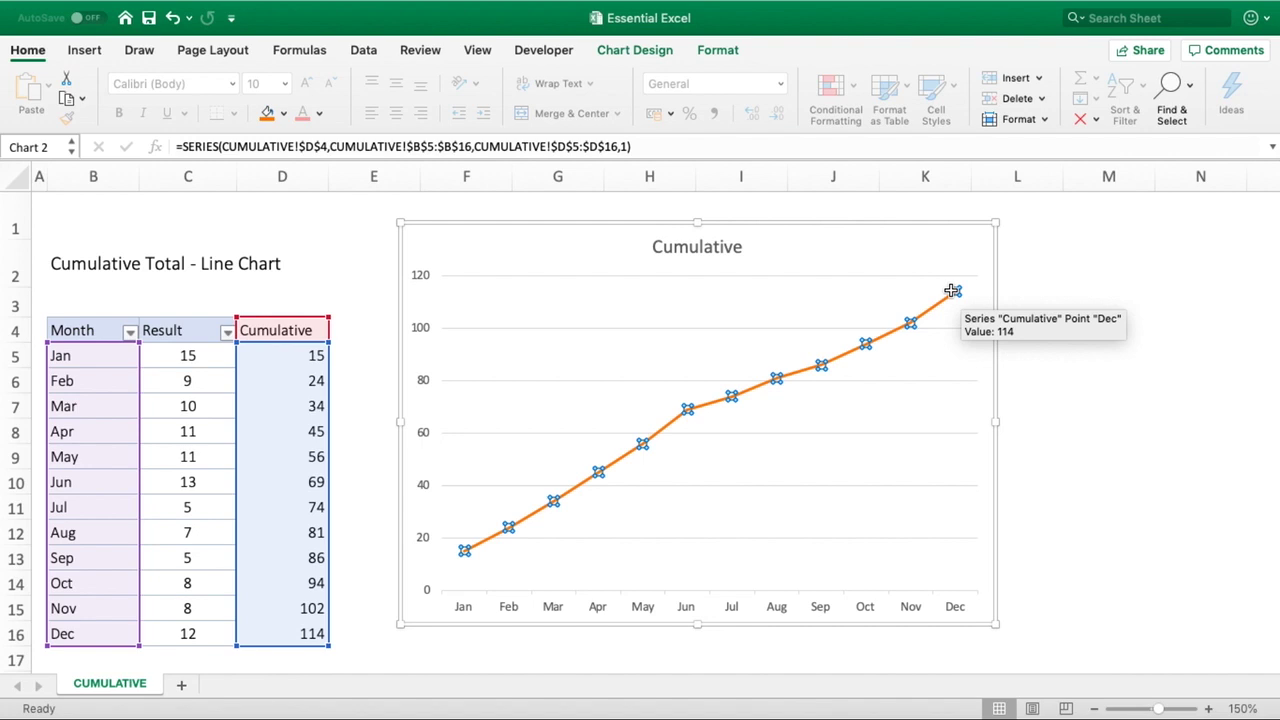
pyautogui.click(366, 640)
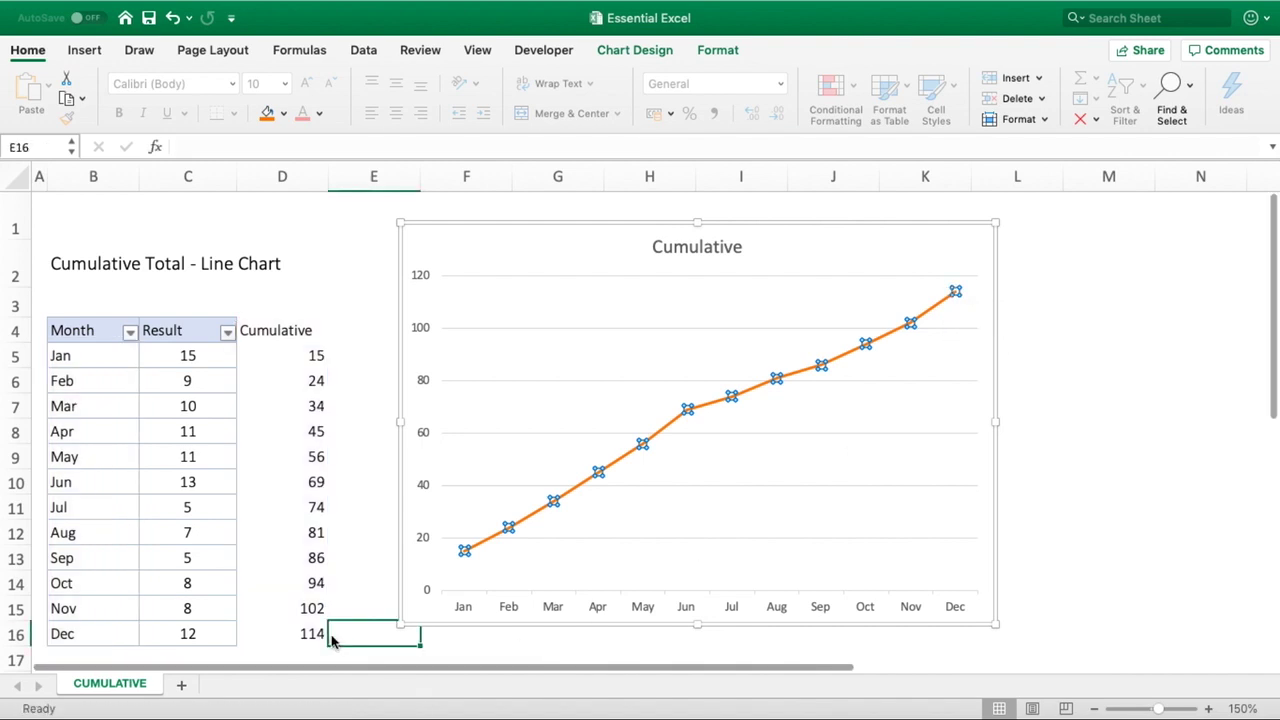
pyautogui.click(325, 640)
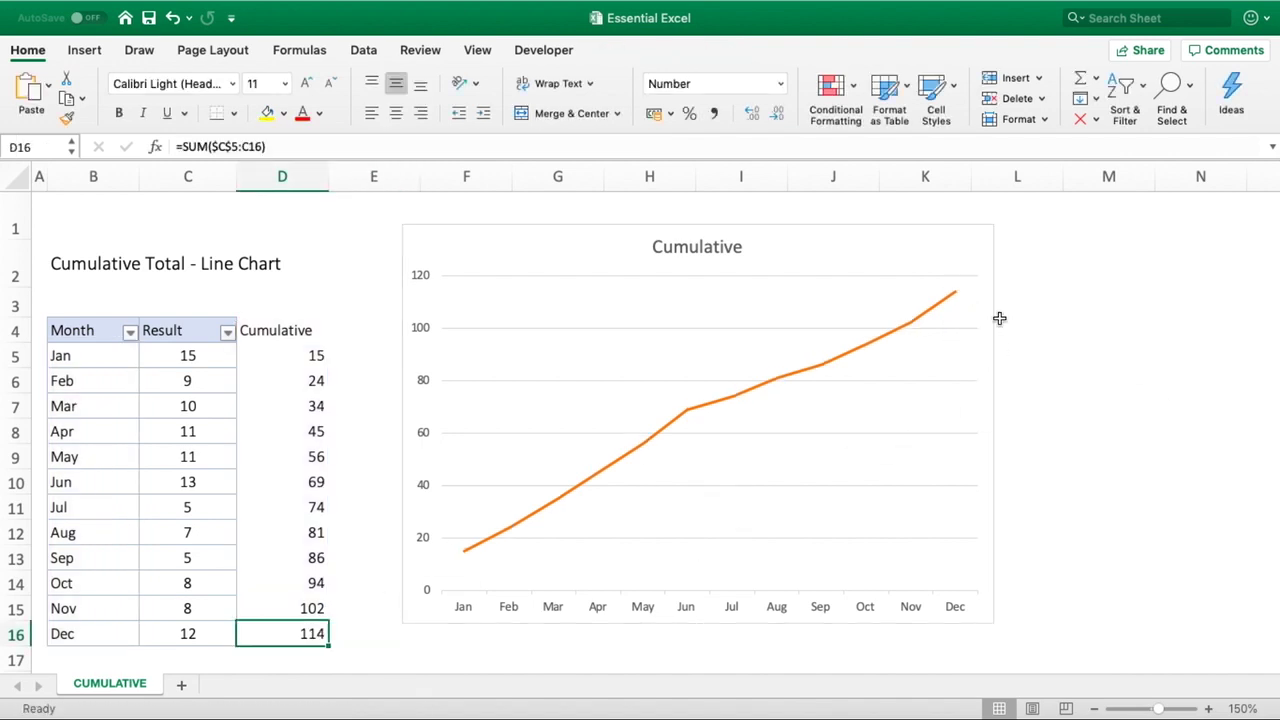
pyautogui.click(955, 292)
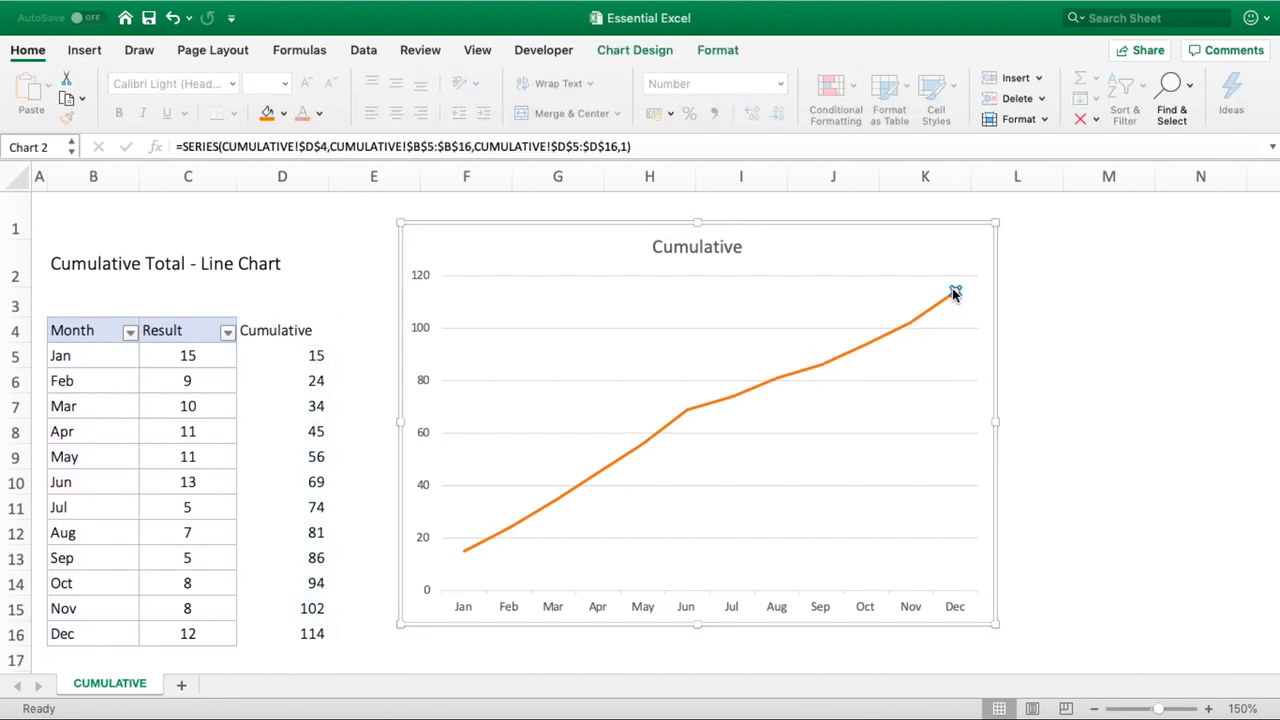
pyautogui.click(1033, 303)
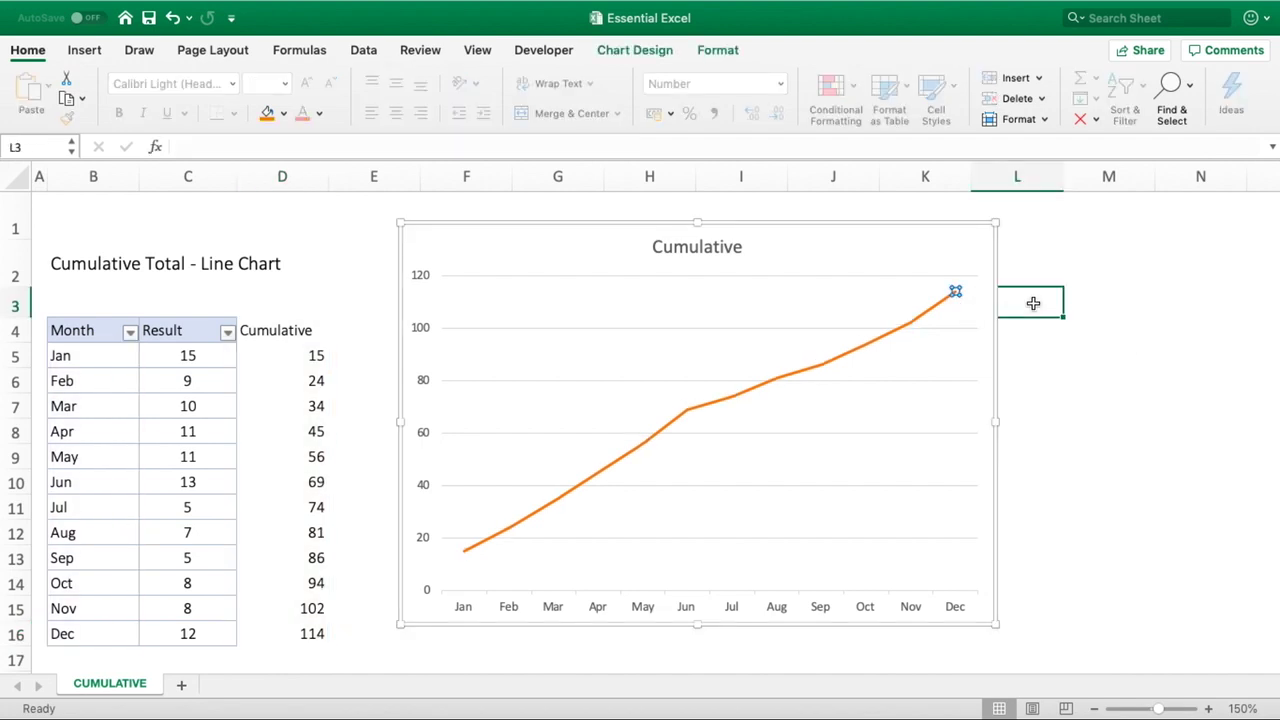
pyautogui.click(953, 295)
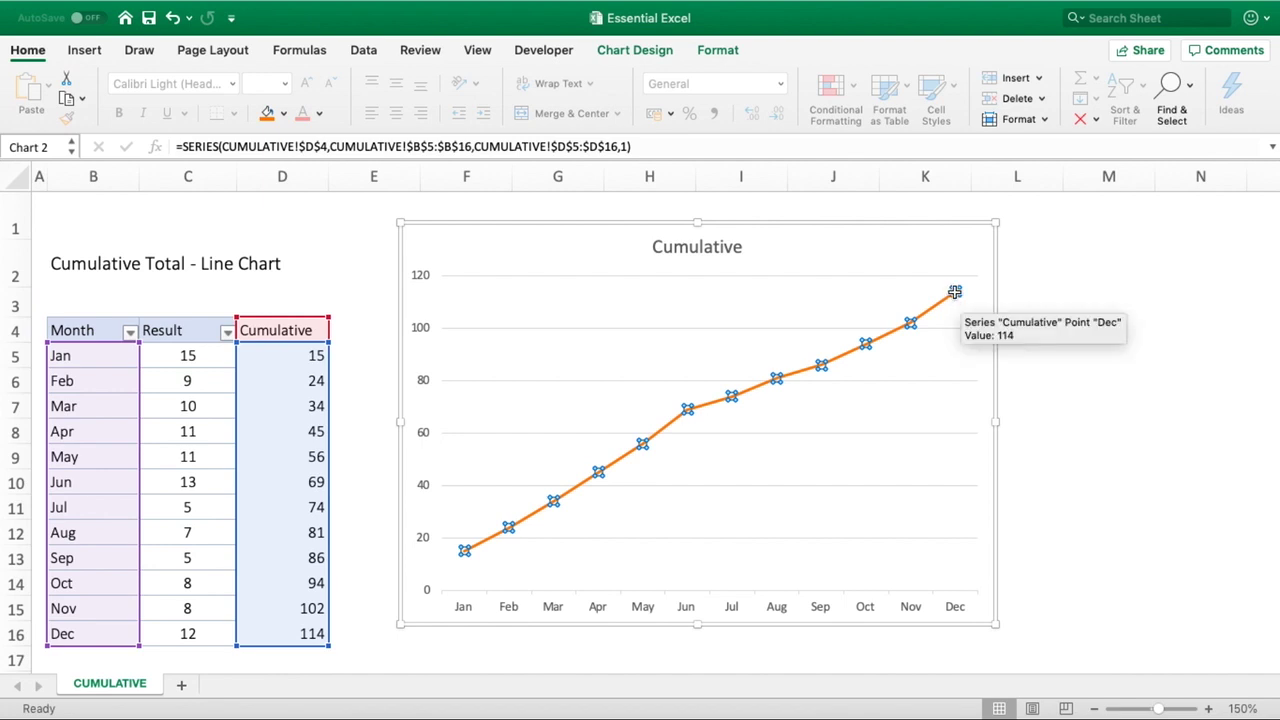
pyautogui.click(955, 294)
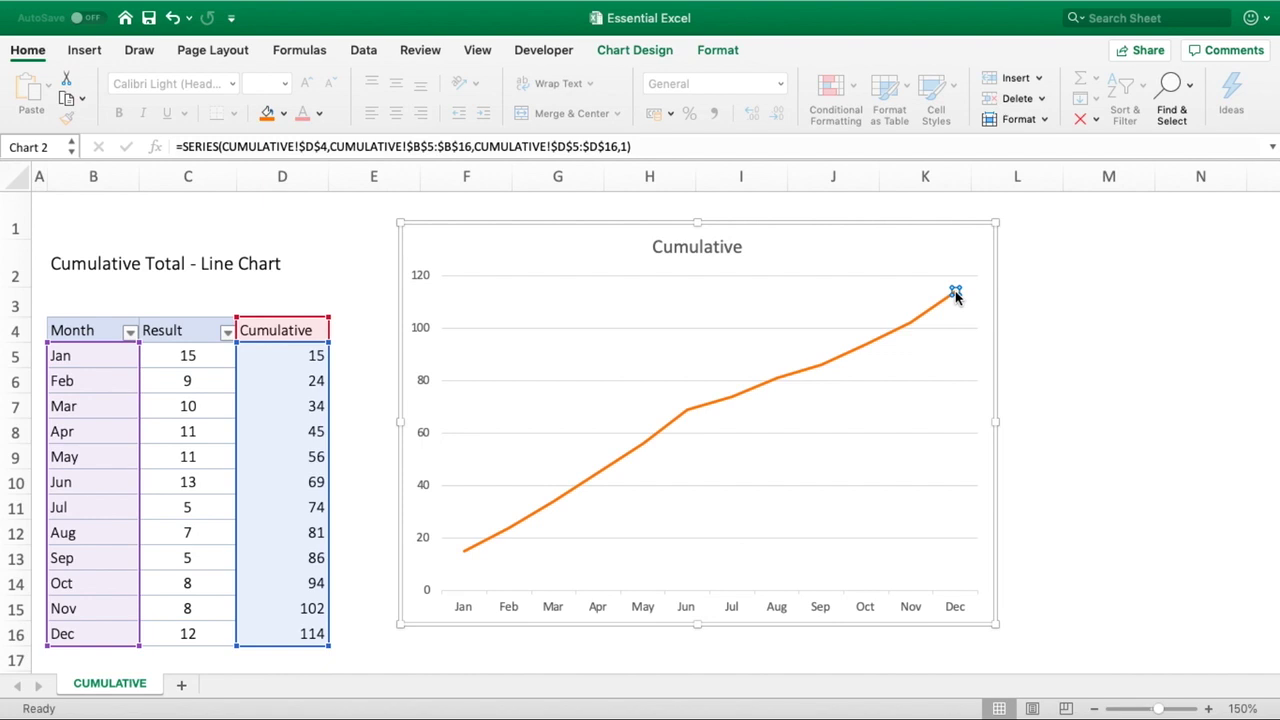
pyautogui.rightClick(955, 294)
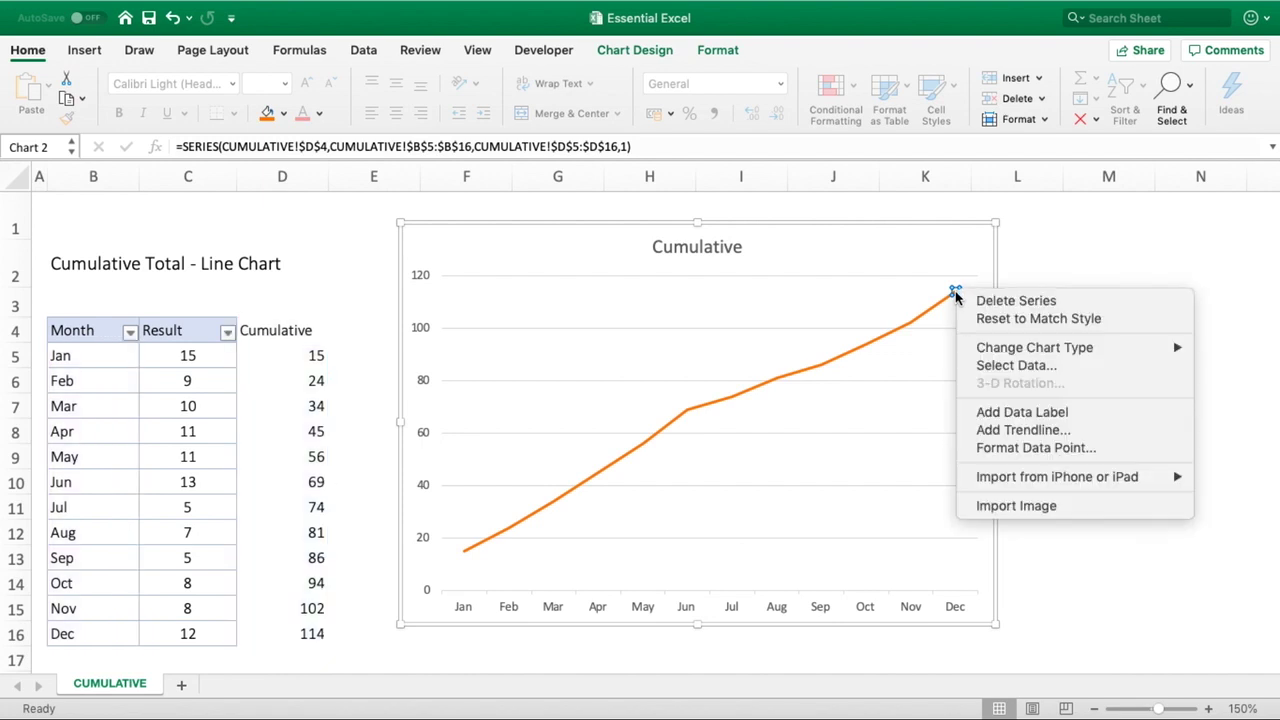
pyautogui.click(1024, 410)
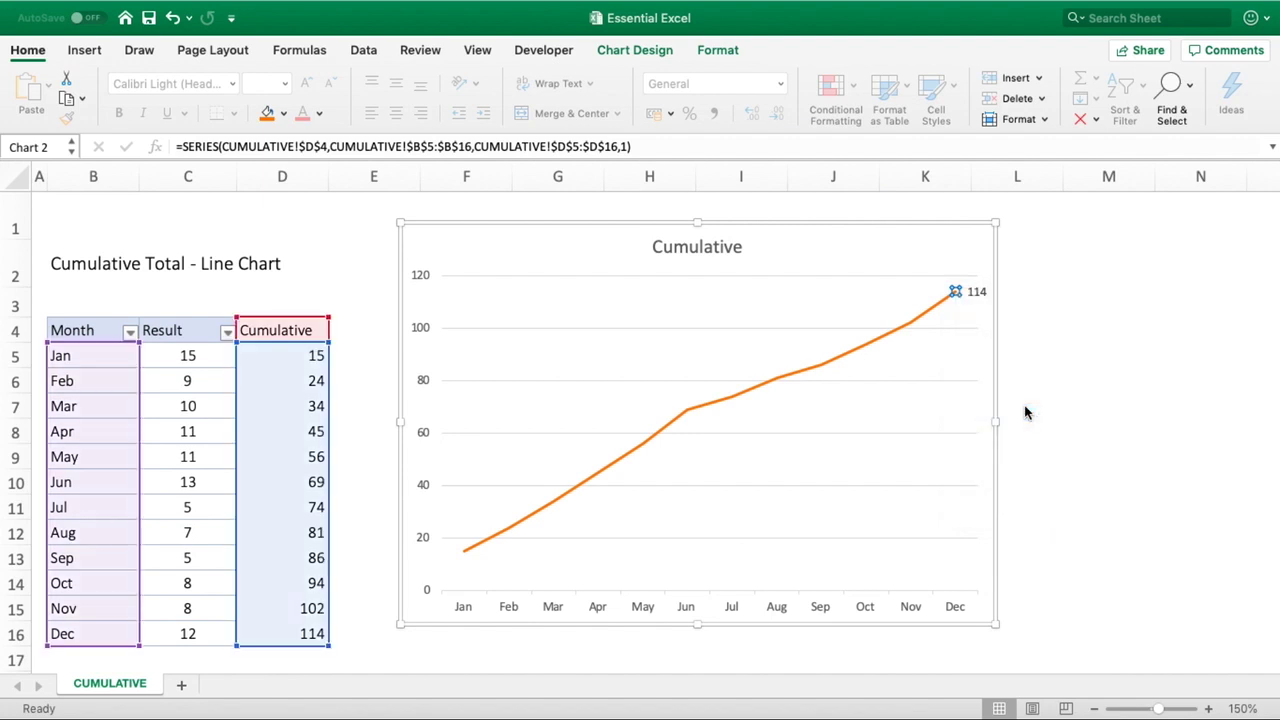
pyautogui.click(1029, 389)
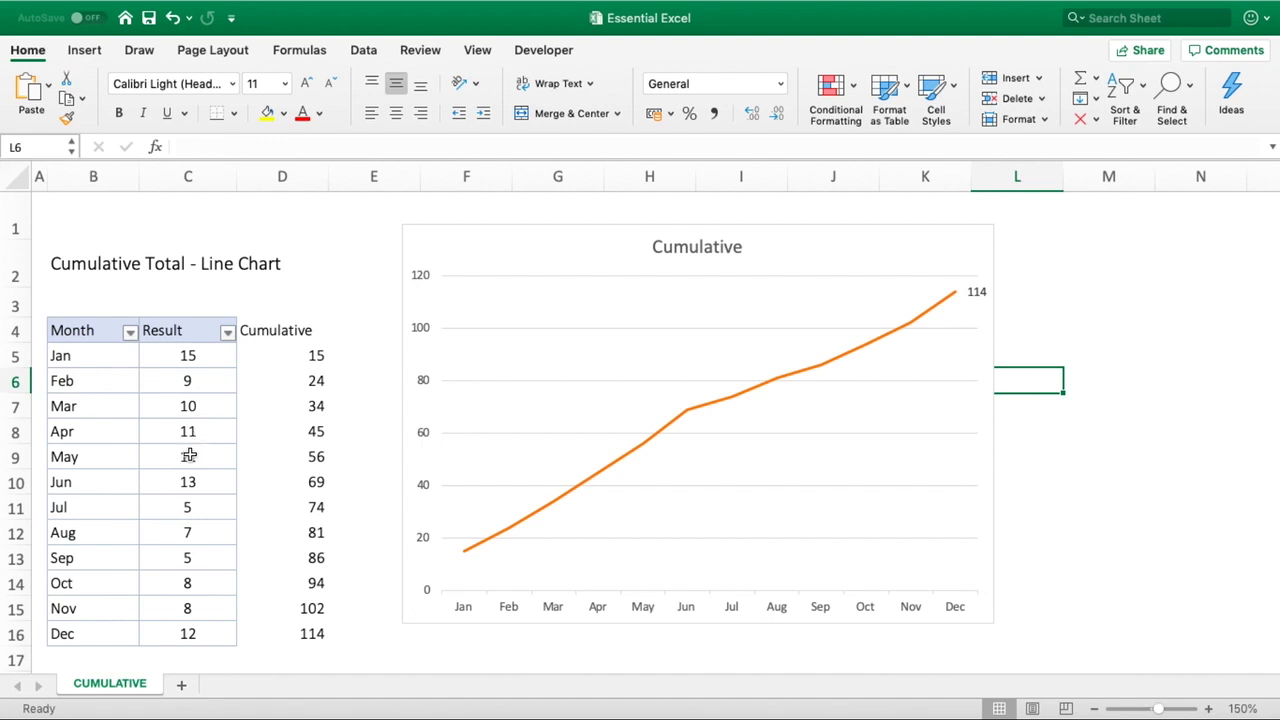
# - Change March's Result in C7 to 50, raising the Dec total to 154
pyautogui.click(195, 409)
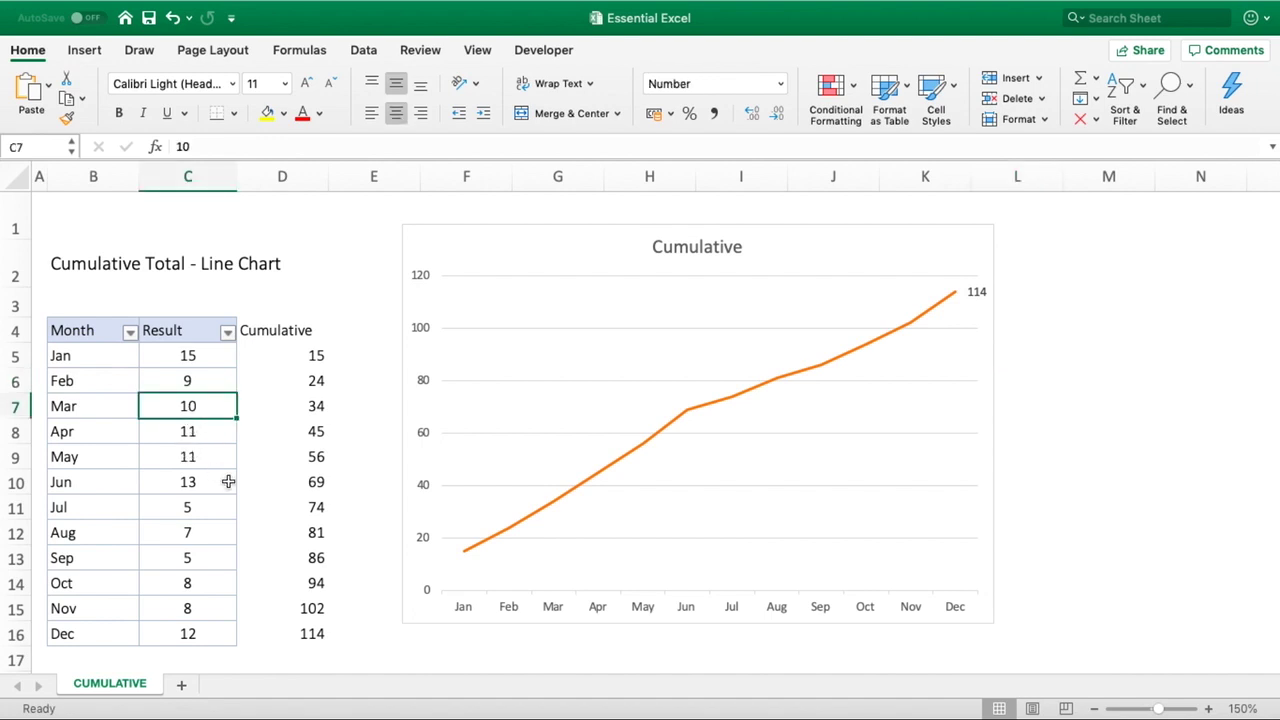
pyautogui.write('50')
pyautogui.press('Return')
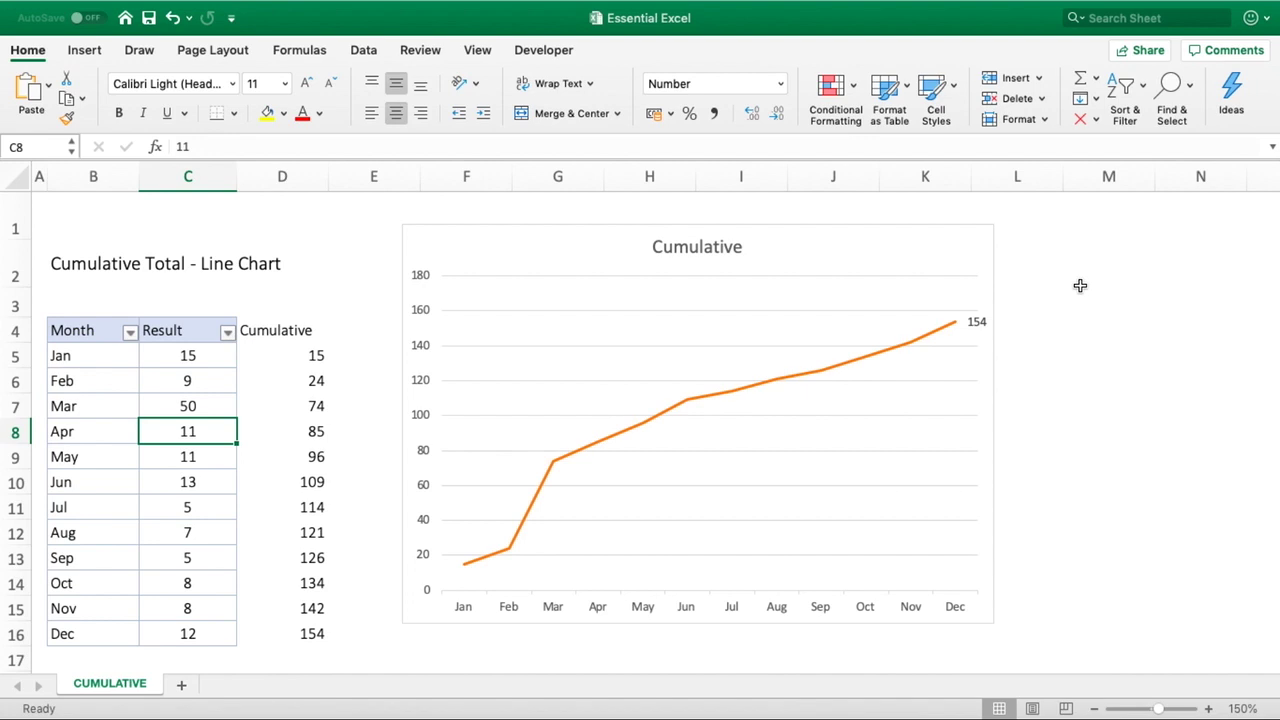
# - Make column D's font white to hide the Cumulative helper values
pyautogui.click(290, 178)
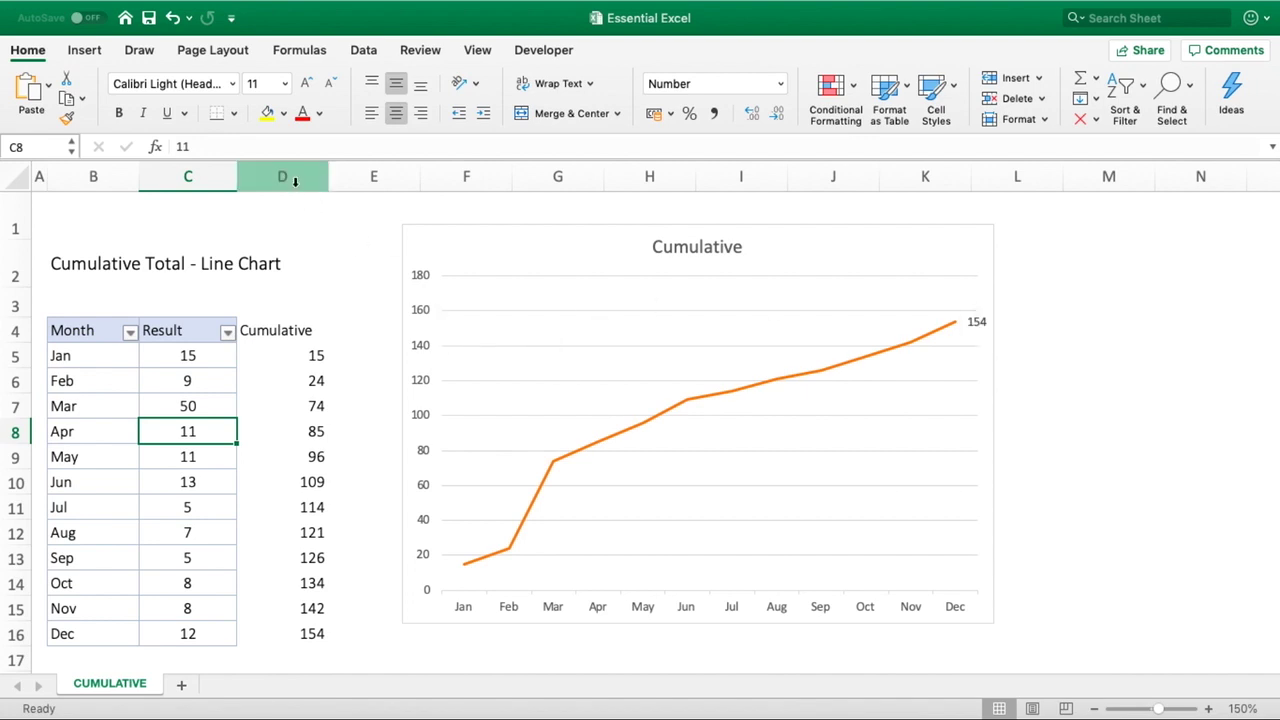
pyautogui.click(319, 113)
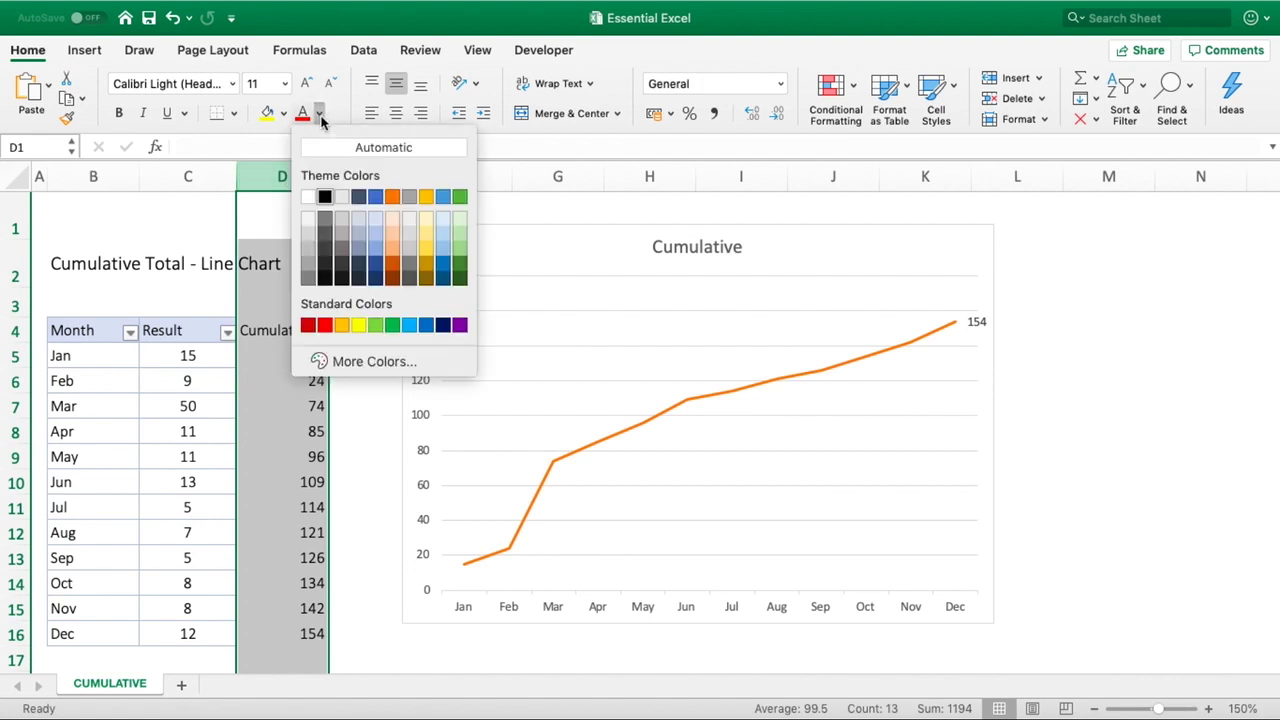
pyautogui.press('Escape')
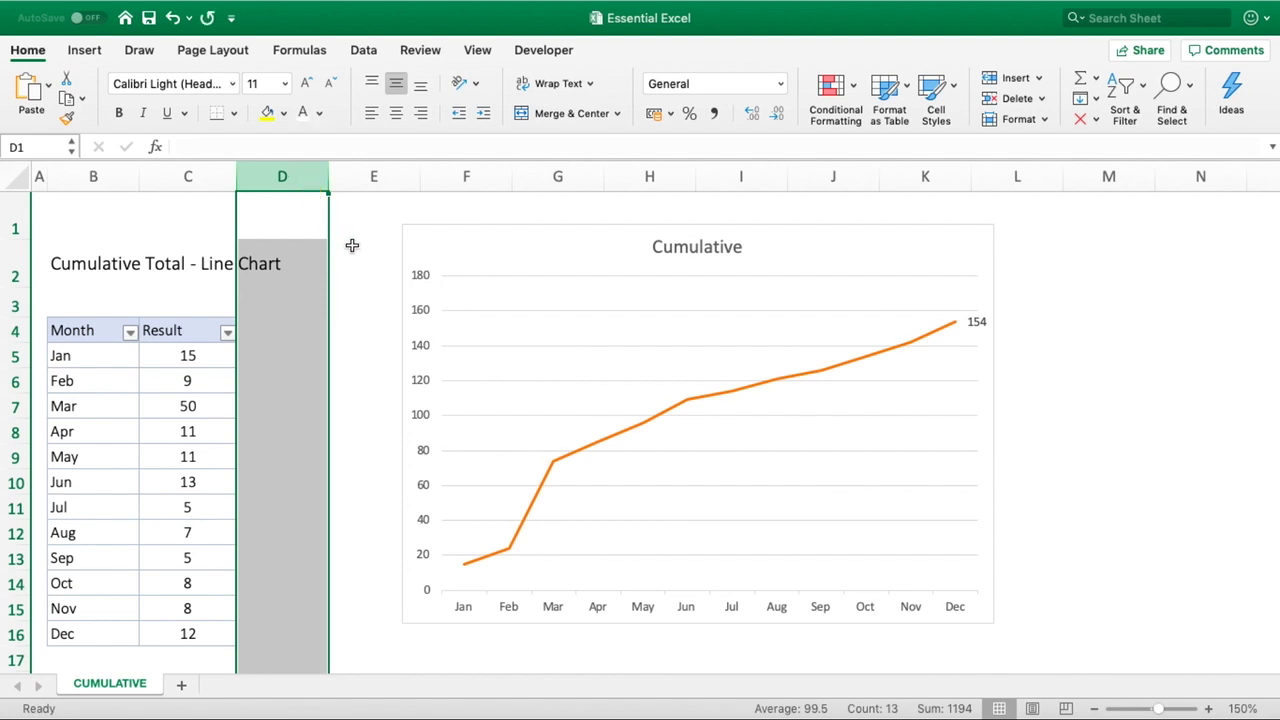
# - Move the chart left beside the Month and Result table and shorten it slightly
pyautogui.click(424, 242)
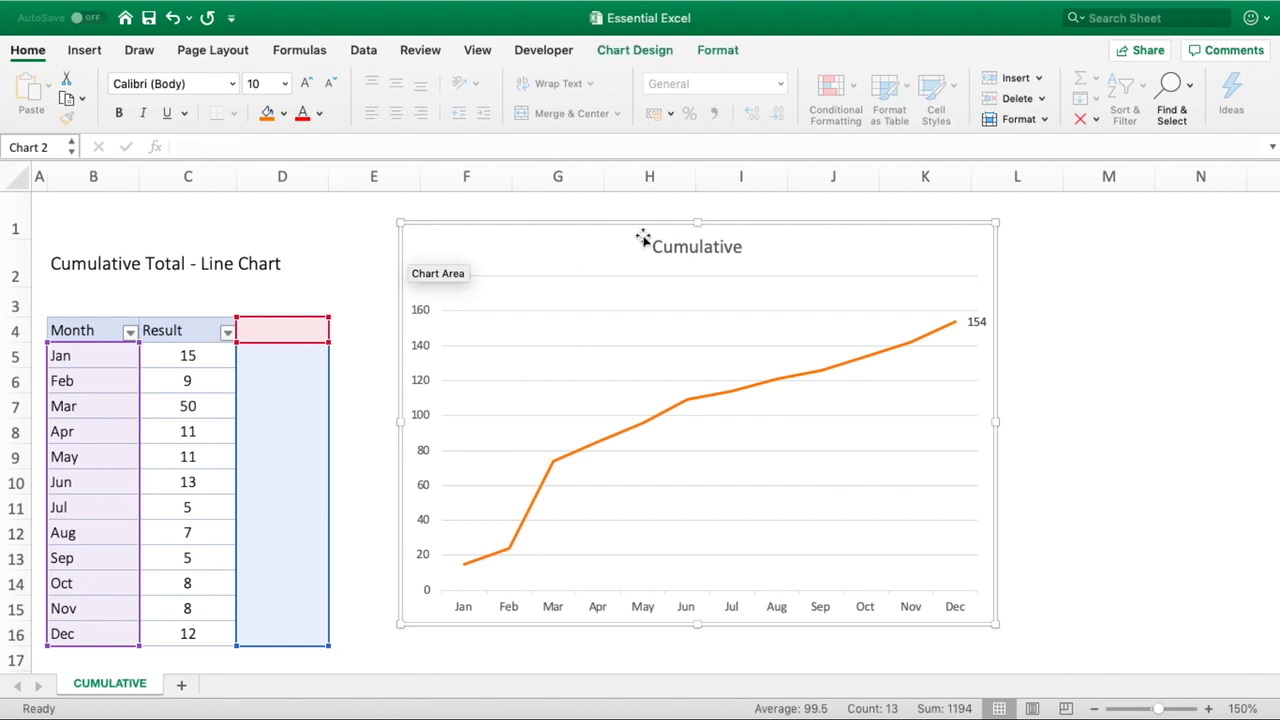
pyautogui.moveTo(746, 224); pyautogui.dragTo(606, 303)
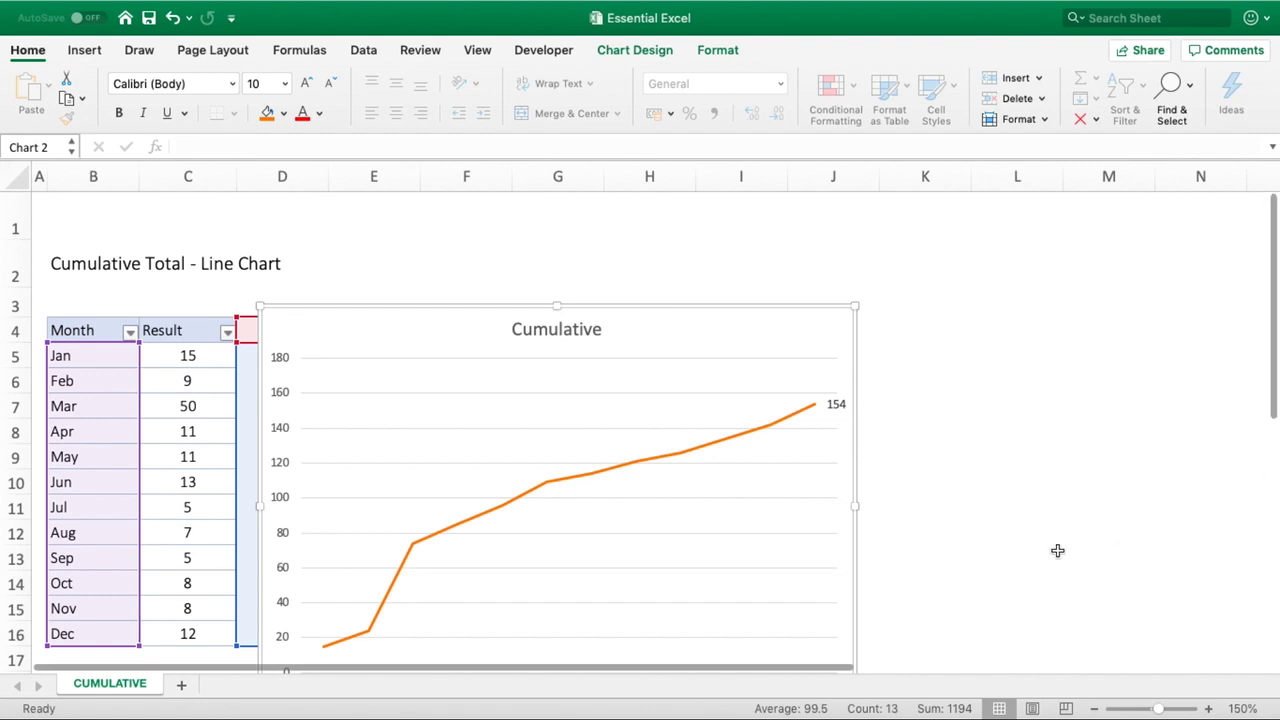
pyautogui.scroll(-3, 1057, 549)
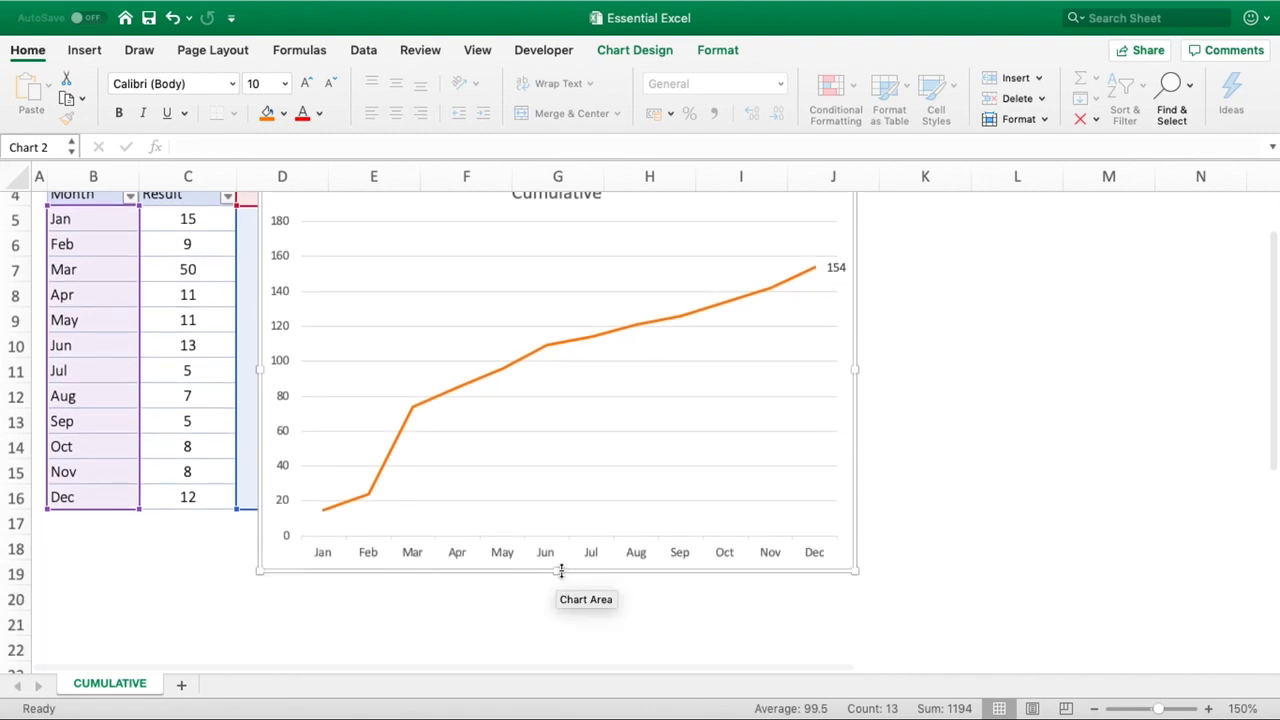
pyautogui.moveTo(559, 571); pyautogui.dragTo(560, 514)
pyautogui.click(1049, 491)
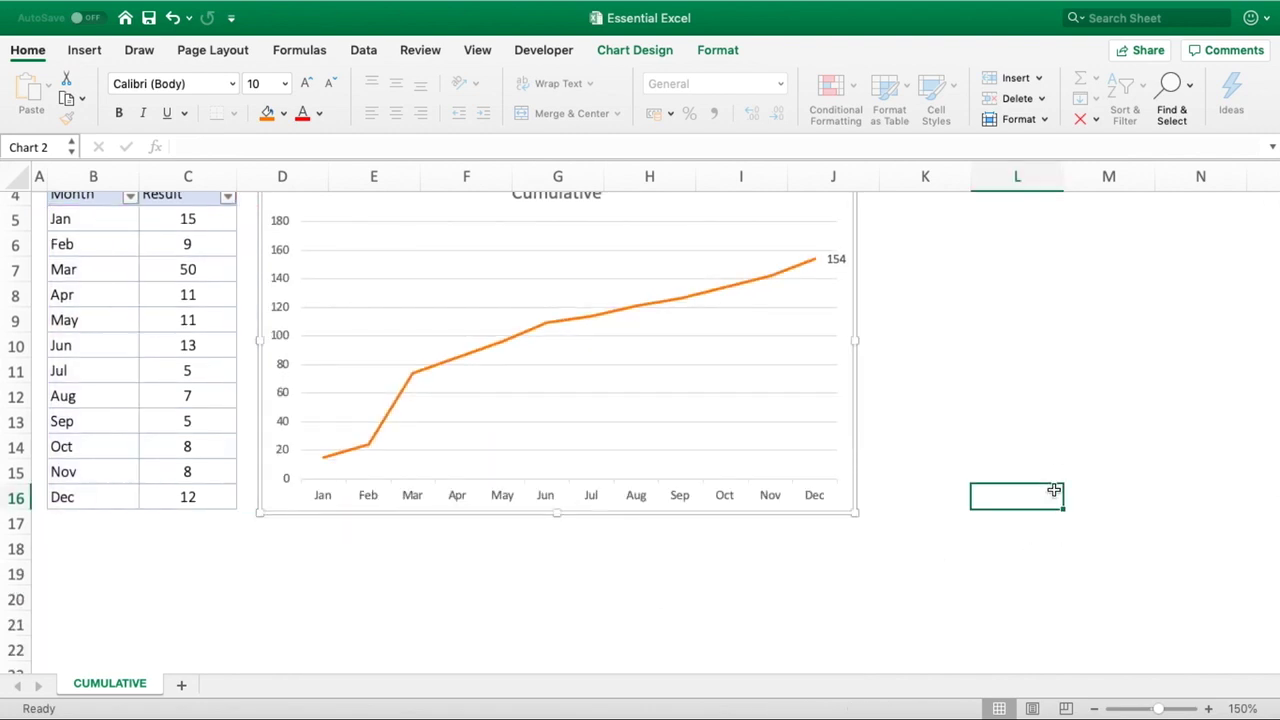
pyautogui.scroll(5, 1031, 438)
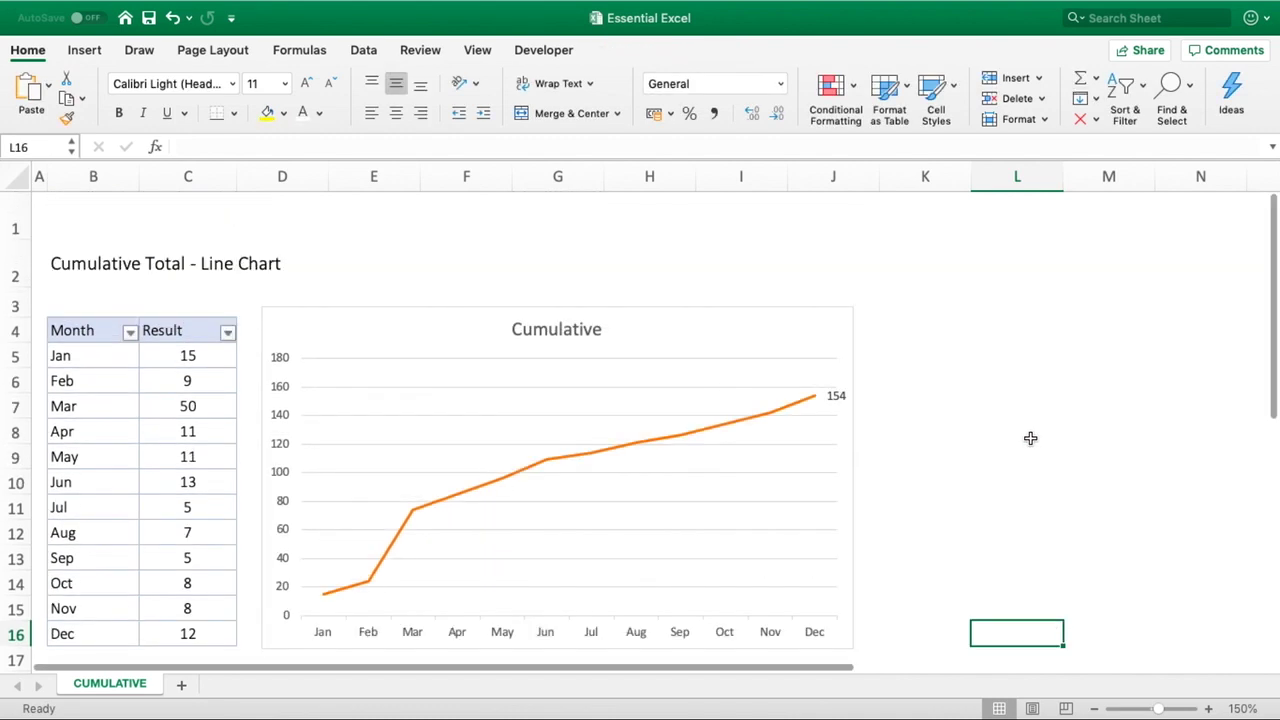